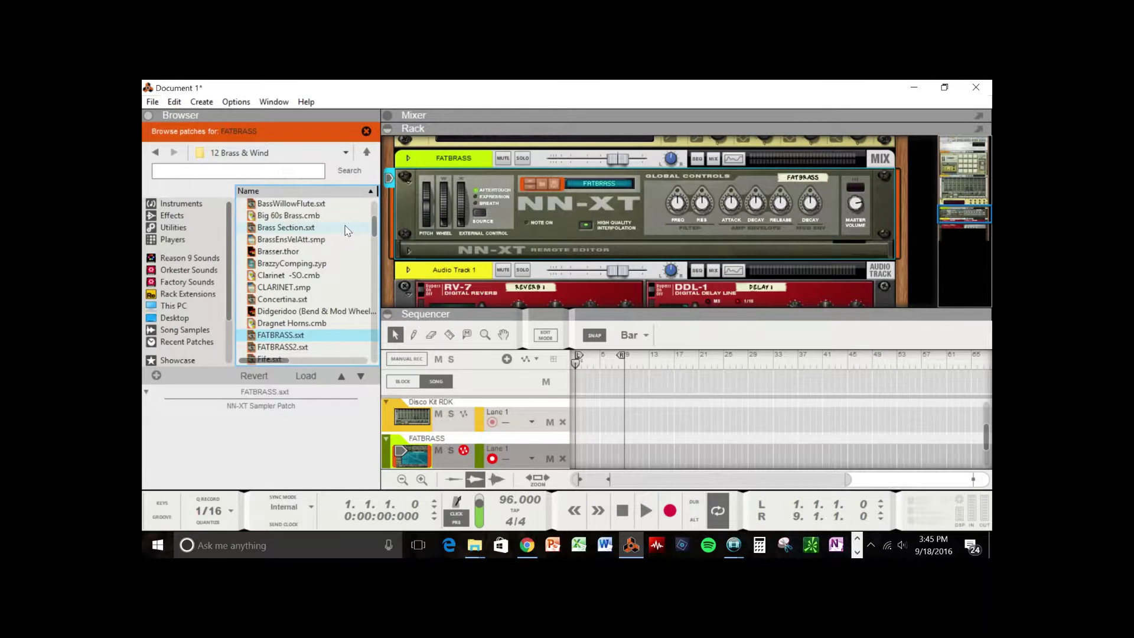
Step: Create a new blank song document and display its rack instead of the main mixer
click(152, 103)
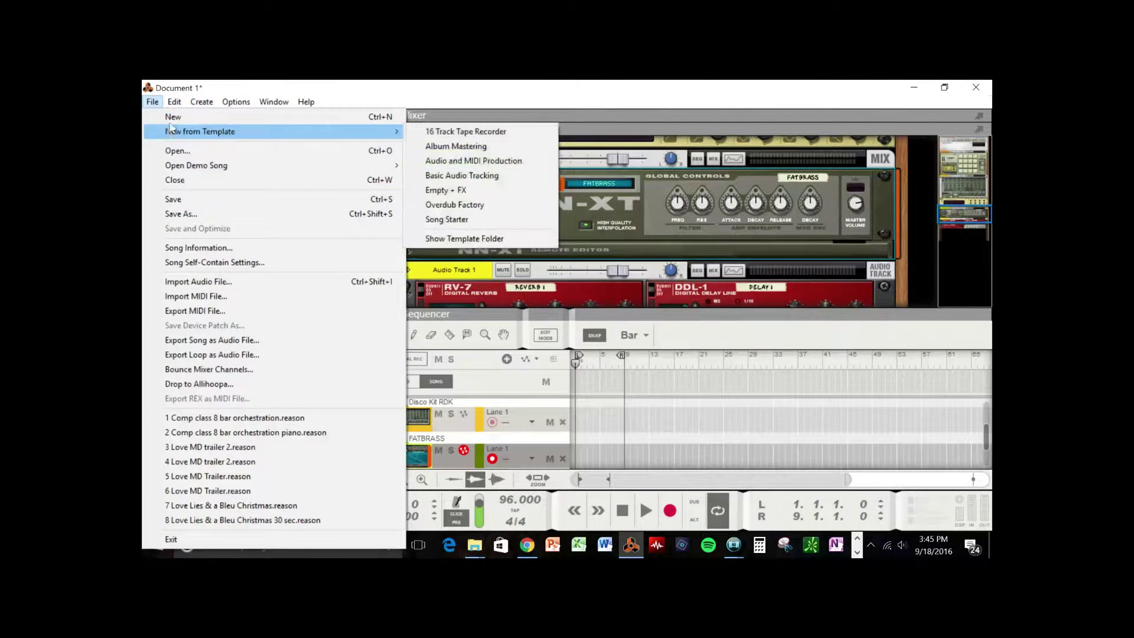
click(174, 116)
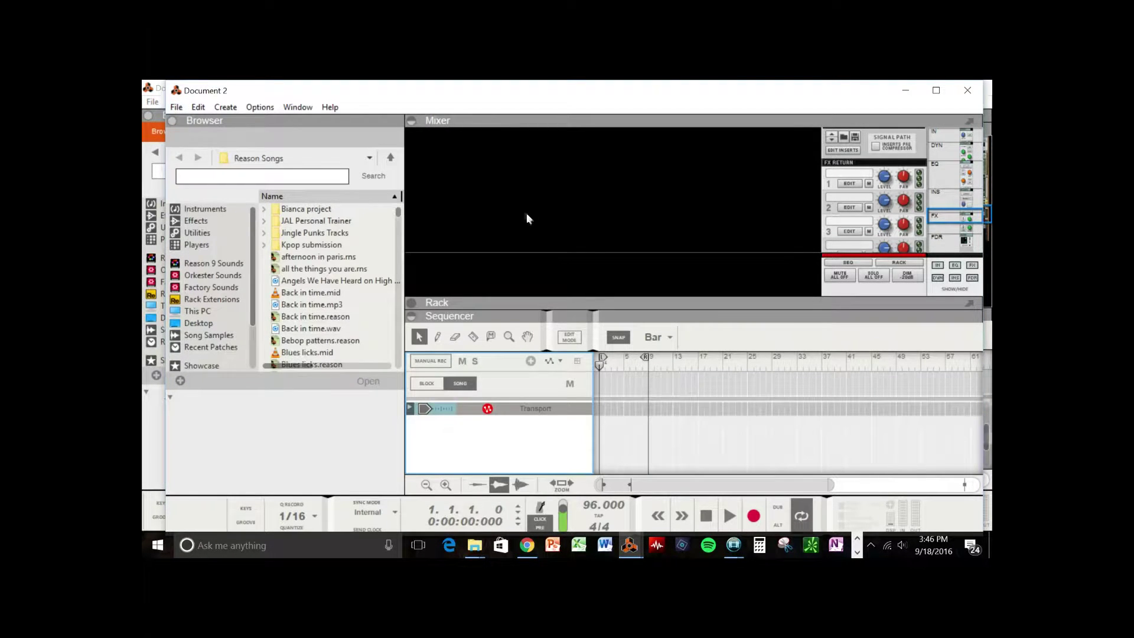
scroll(523, 211, down, 3)
key(F6)
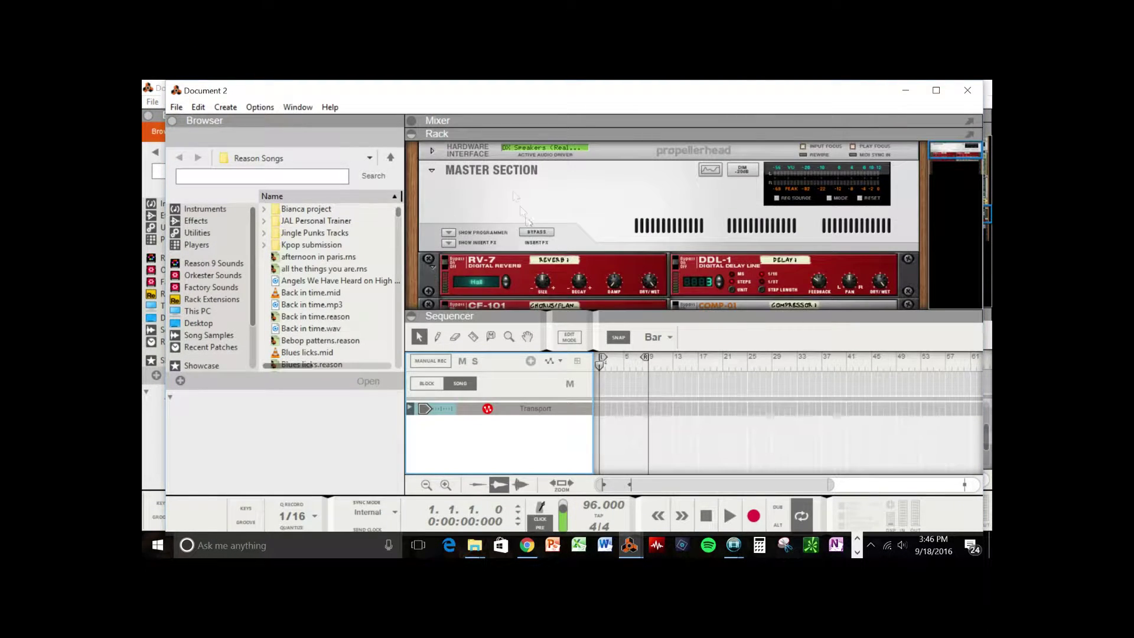
scroll(540, 222, down, 2)
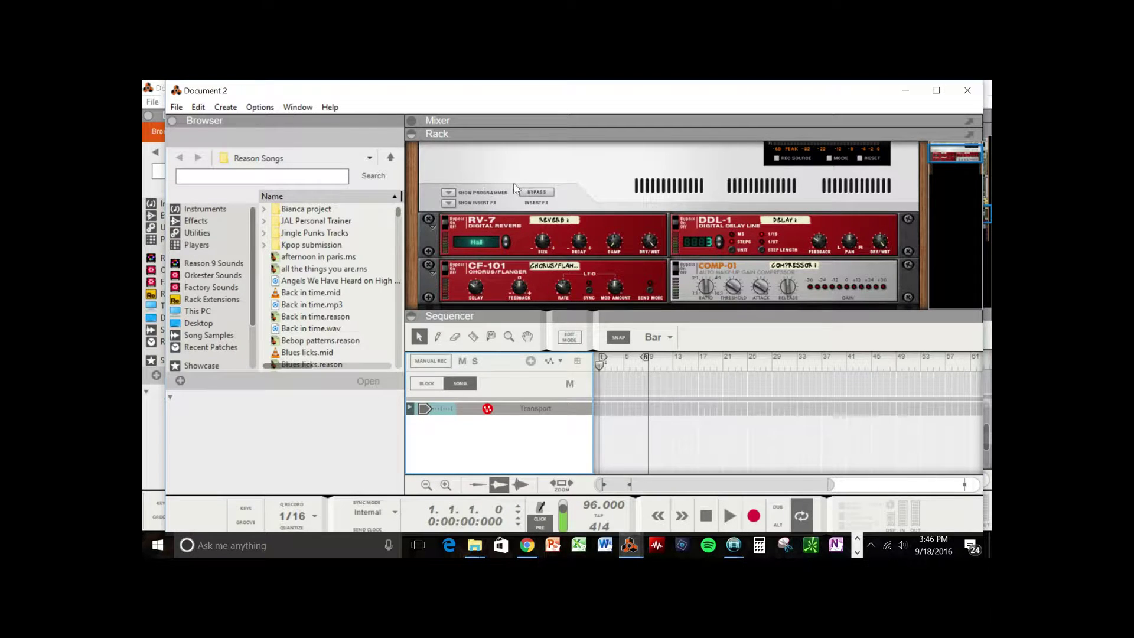
scroll(516, 188, up, 2)
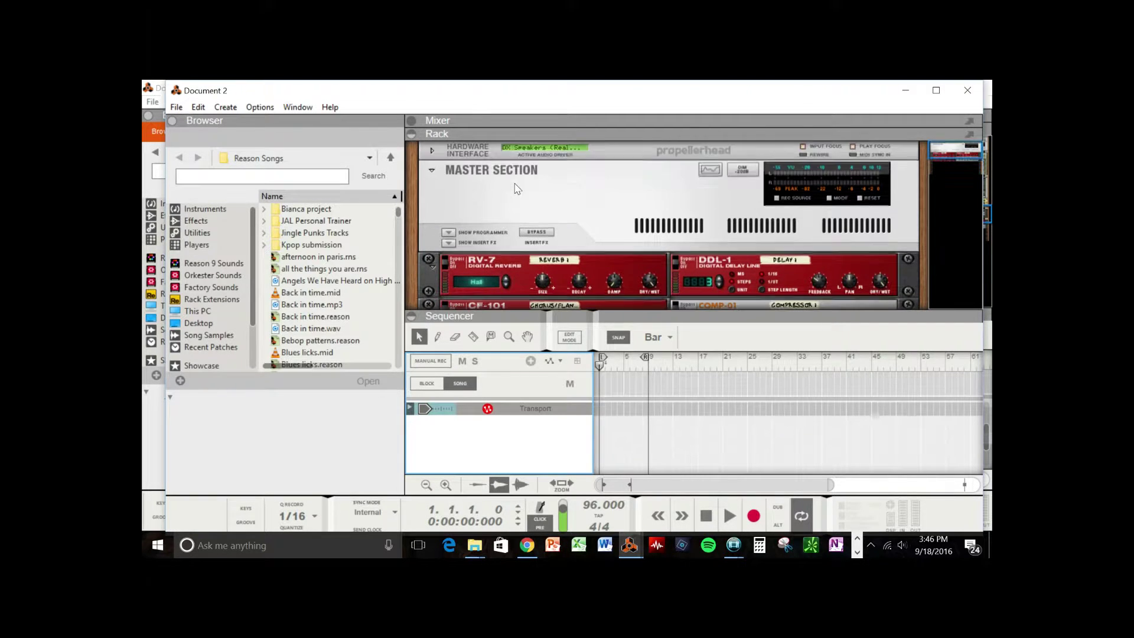
click(416, 119)
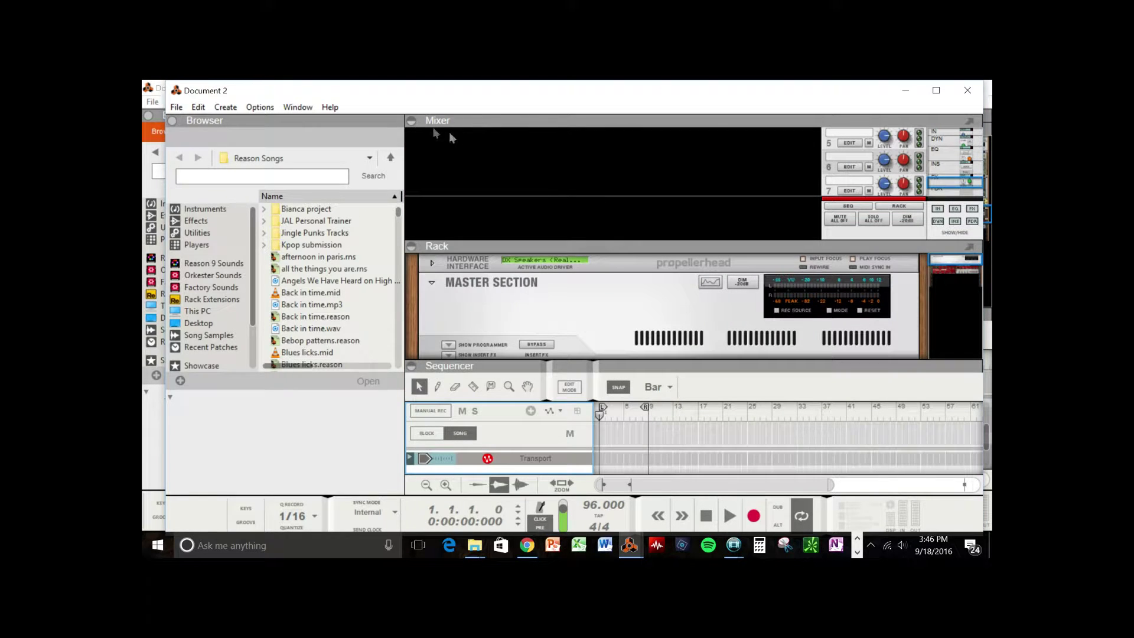
click(176, 107)
mouse_move(192, 137)
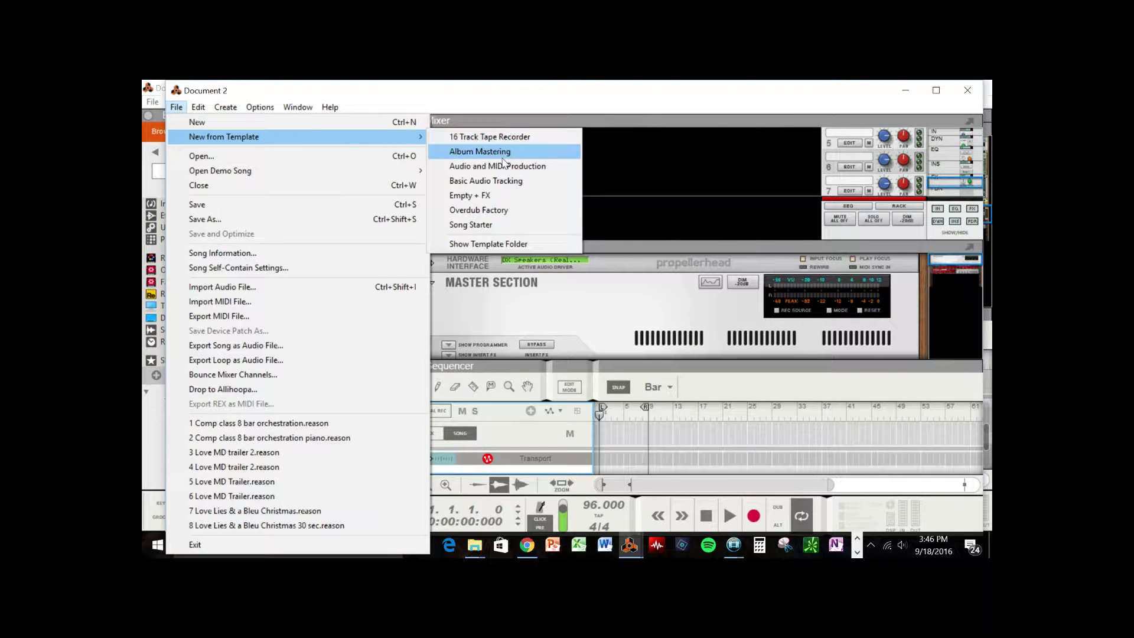
click(491, 213)
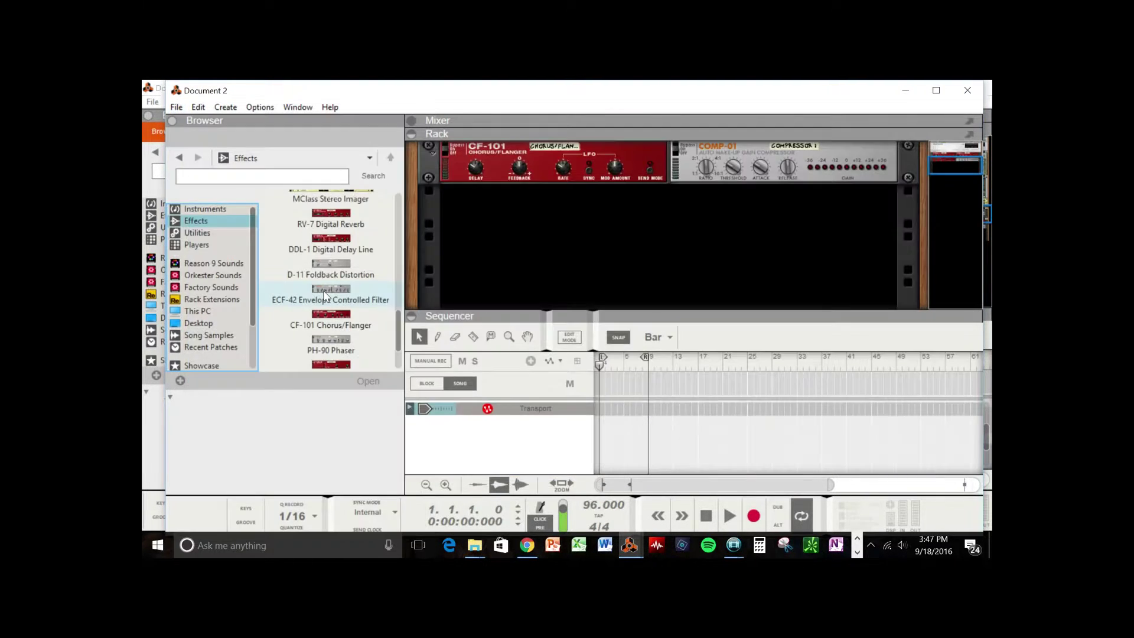
Step: Add a Mixer 14:2 from the utility devices to the empty rack space below the Chorus/Flanger and Compressor
click(197, 233)
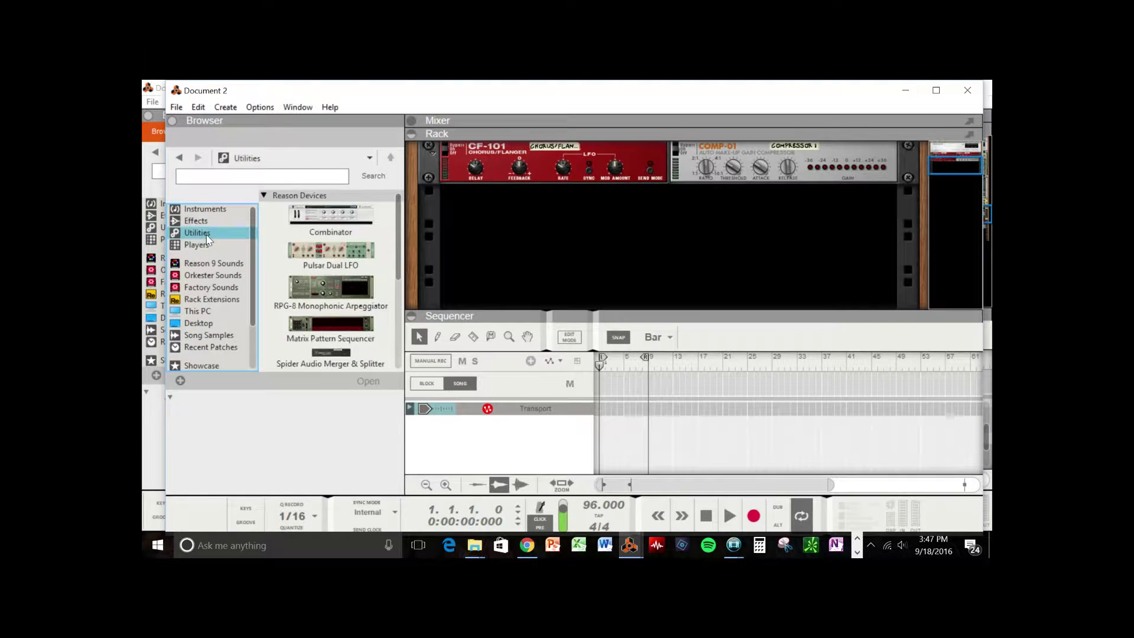
scroll(338, 273, down, 5)
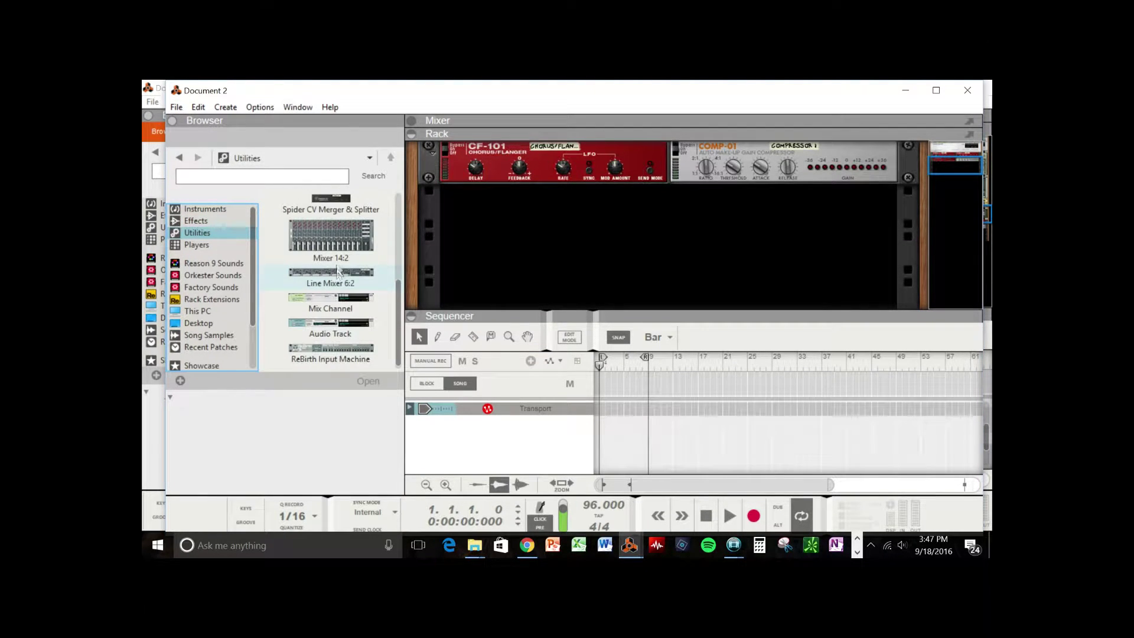
drag(330, 235, 610, 221)
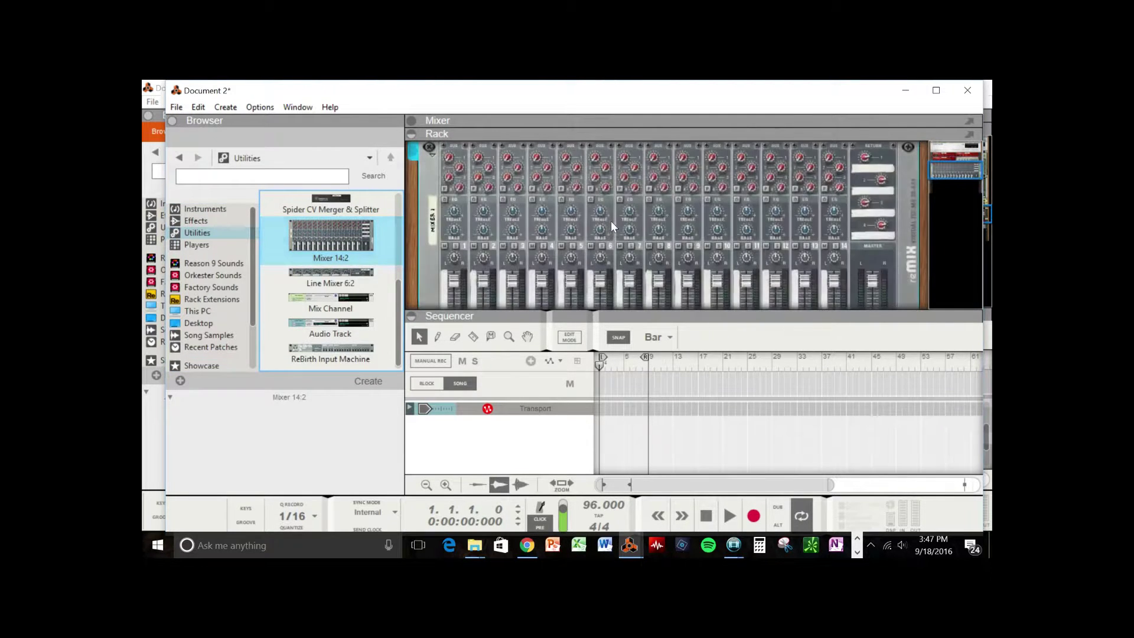
scroll(611, 222, down, 1)
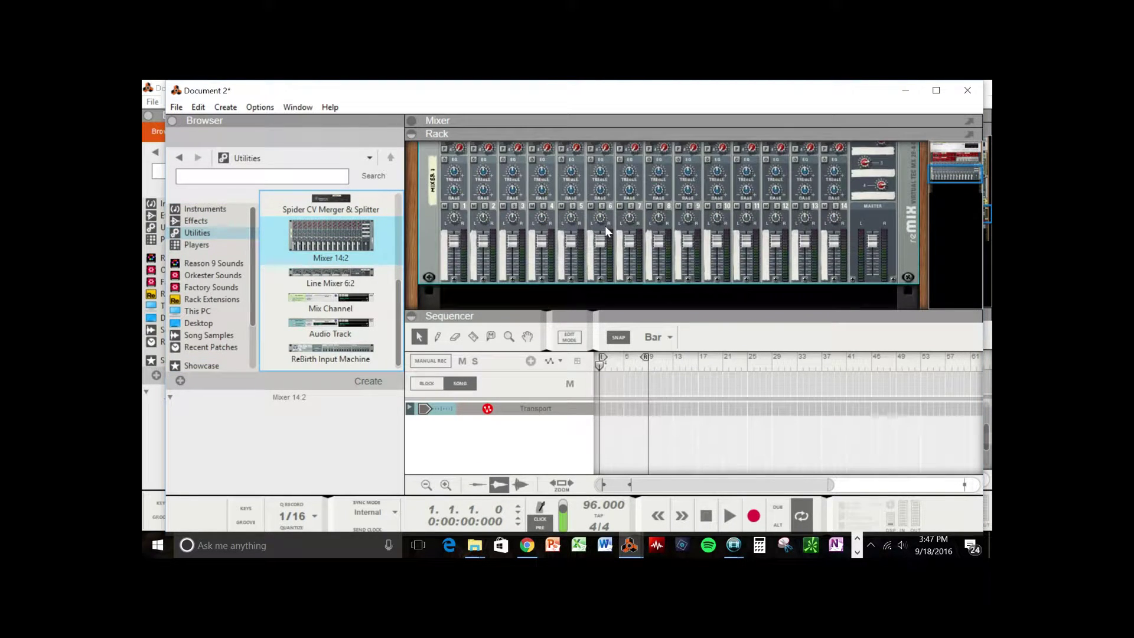
scroll(612, 197, up, 2)
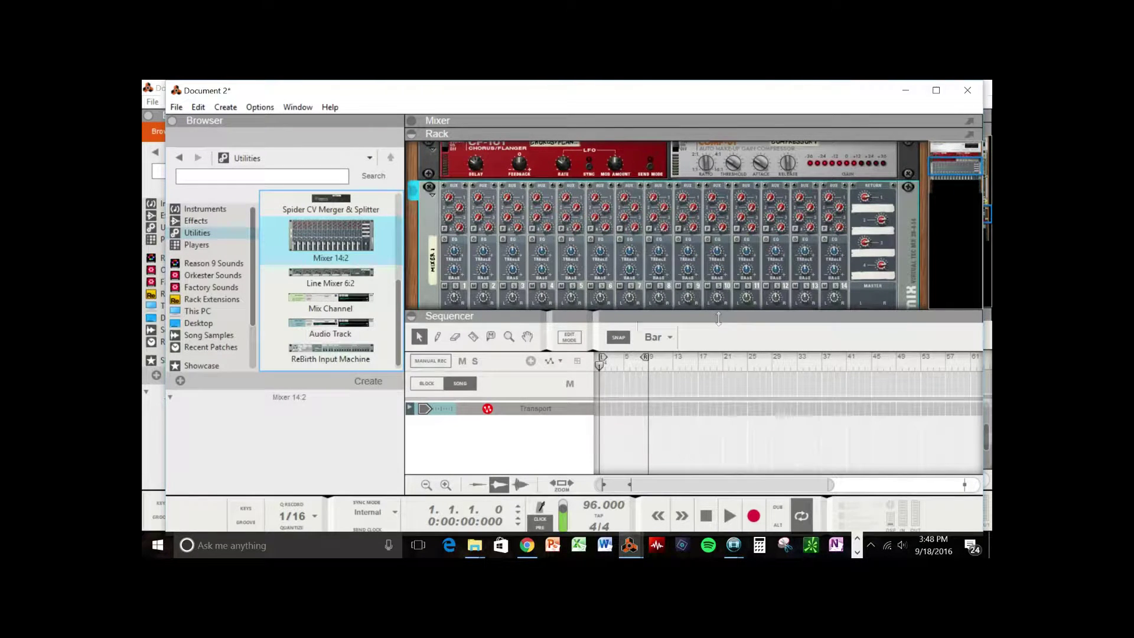
Step: Select the Mixer 14:2 and add an MClass Equalizer from the effects devices directly below it in the rack
click(432, 225)
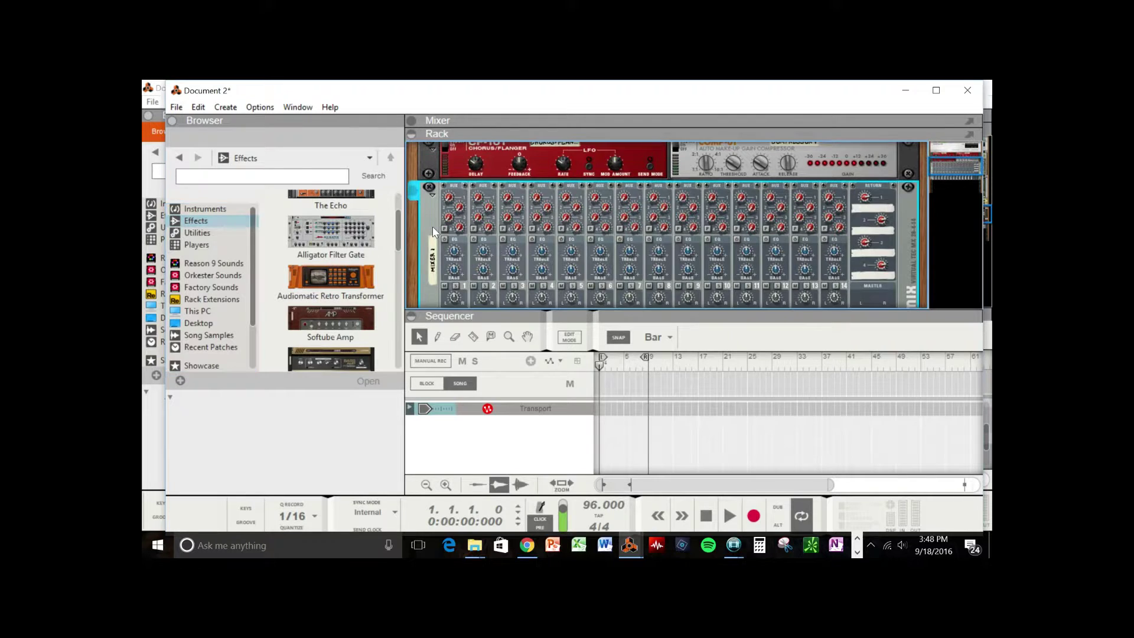
scroll(450, 225, down, 1)
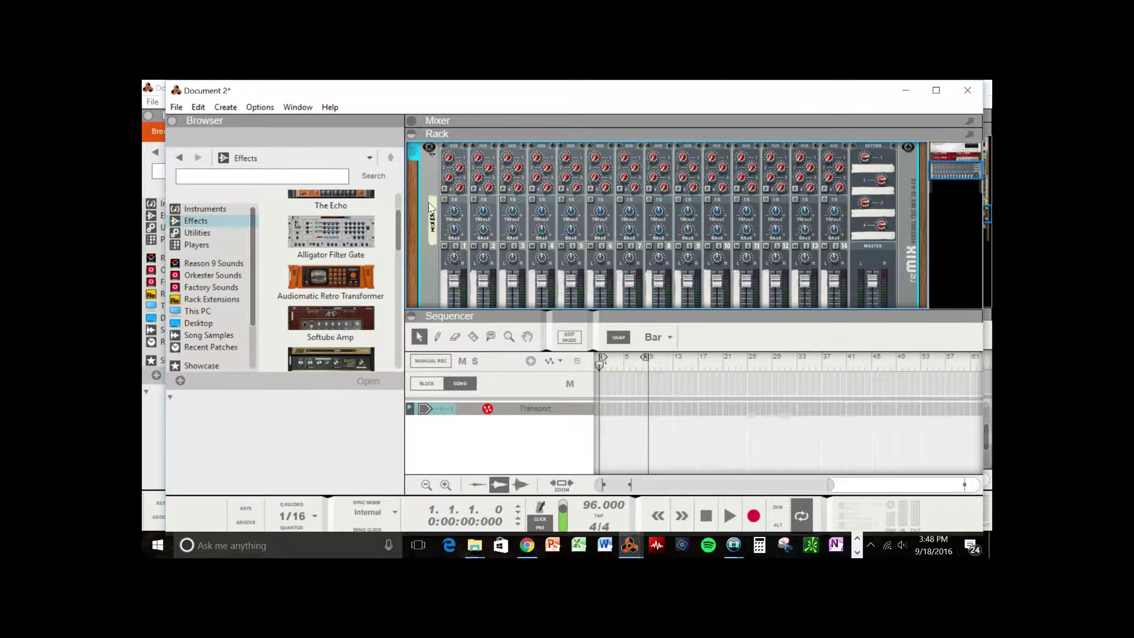
scroll(429, 204, down, 2)
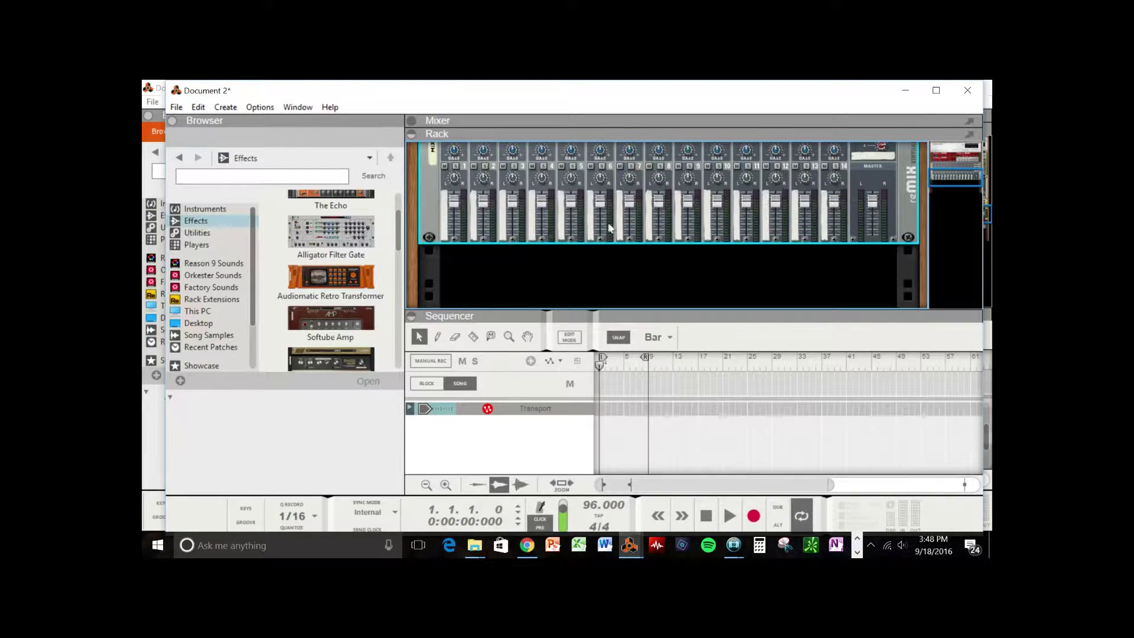
scroll(331, 263, down, 5)
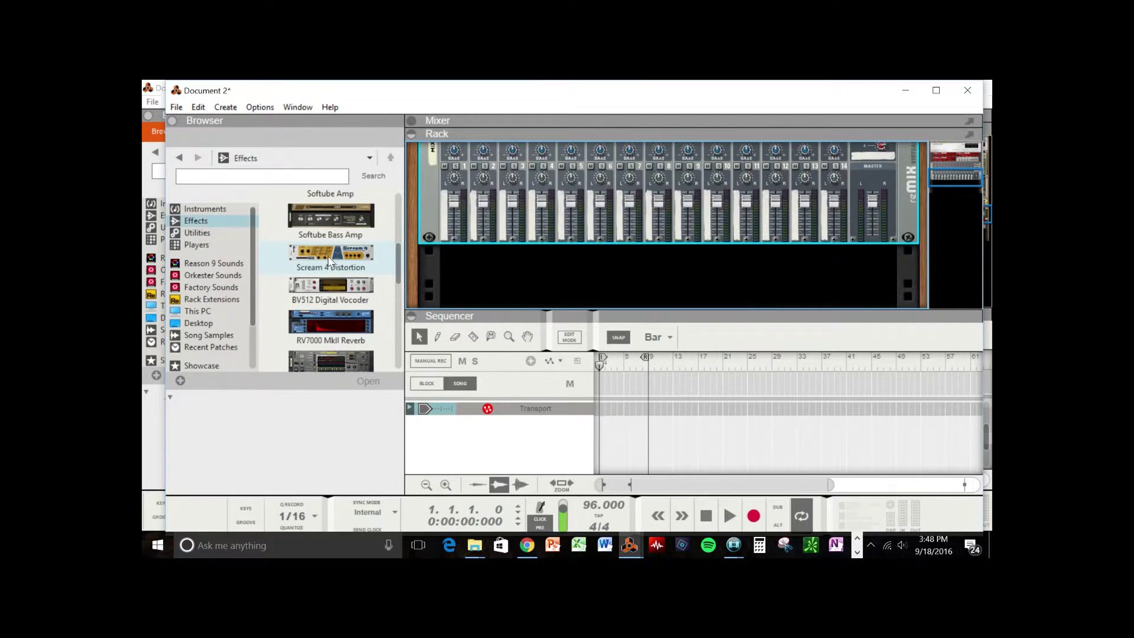
scroll(329, 261, down, 4)
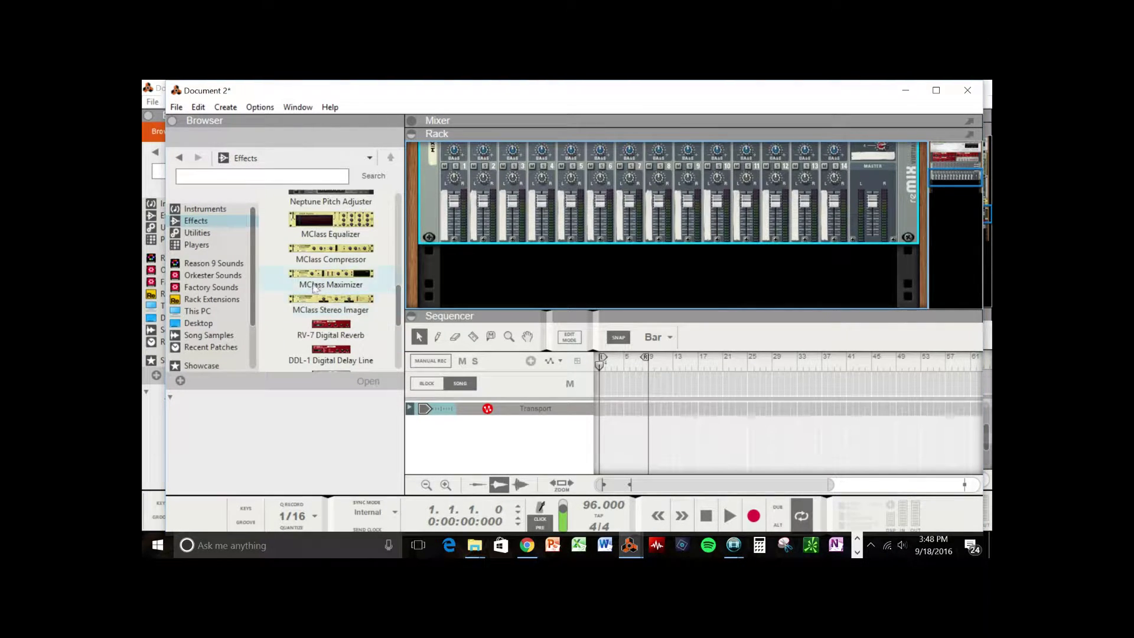
scroll(315, 288, down, 1)
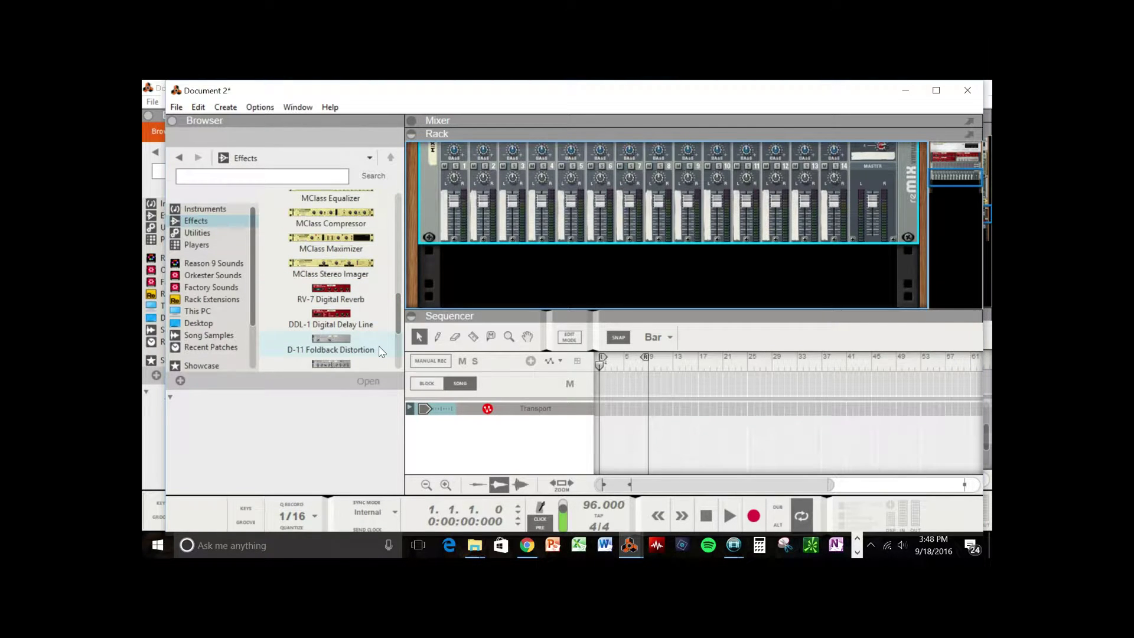
scroll(322, 293, up, 1)
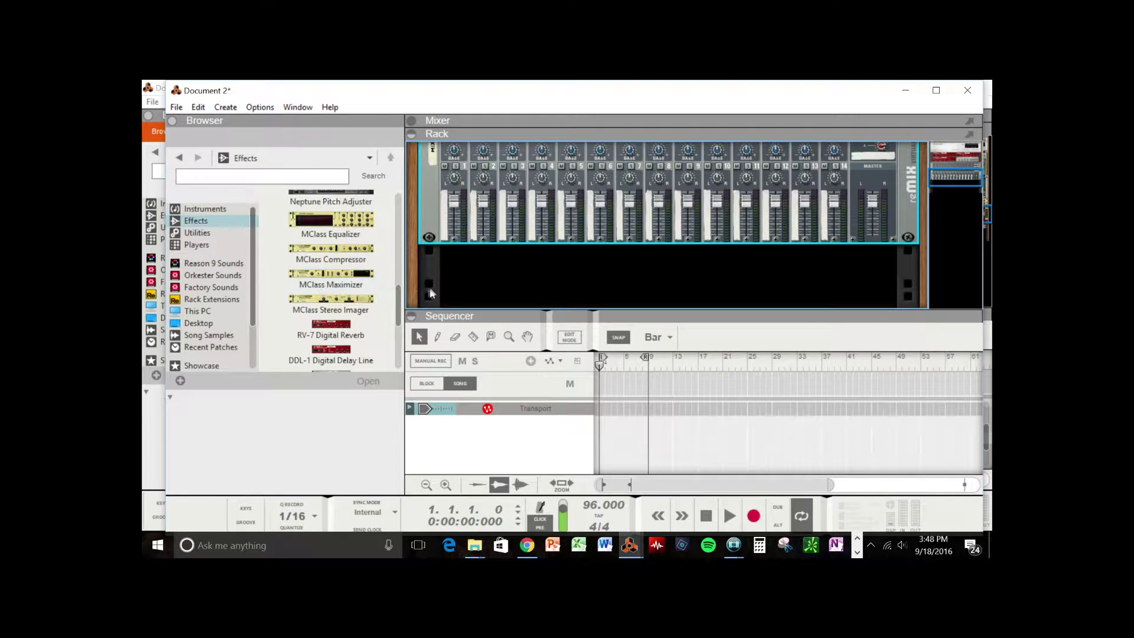
click(341, 229)
drag(341, 230, 486, 238)
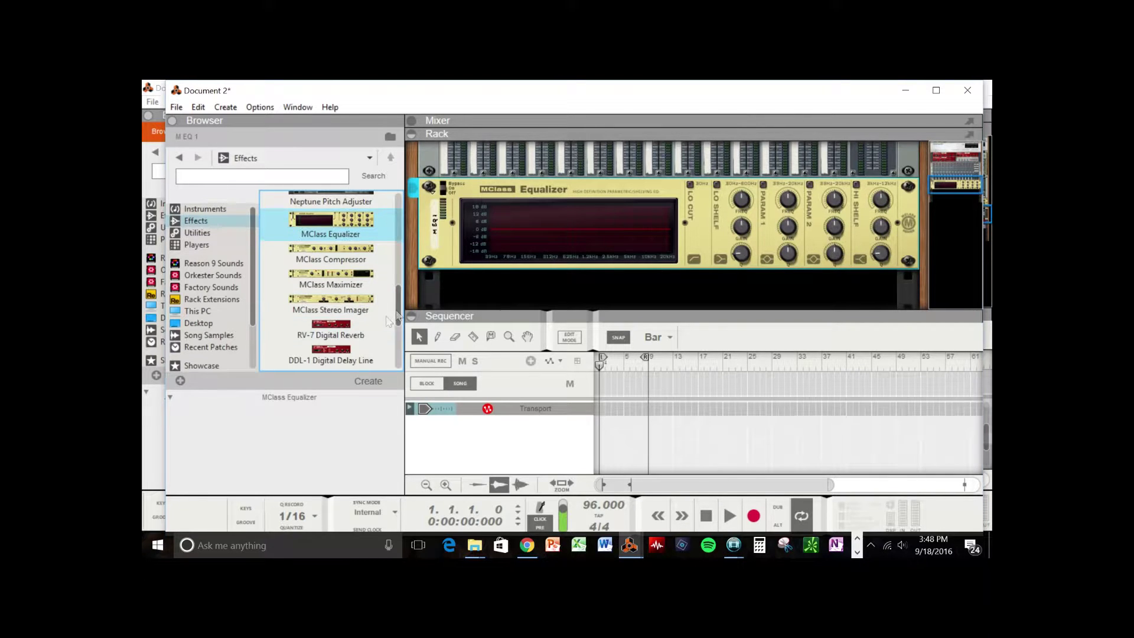
Step: Add an RV-7 Digital Reverb below the MClass Equalizer and check both effects' labels in the mixer's return section
drag(331, 332, 511, 278)
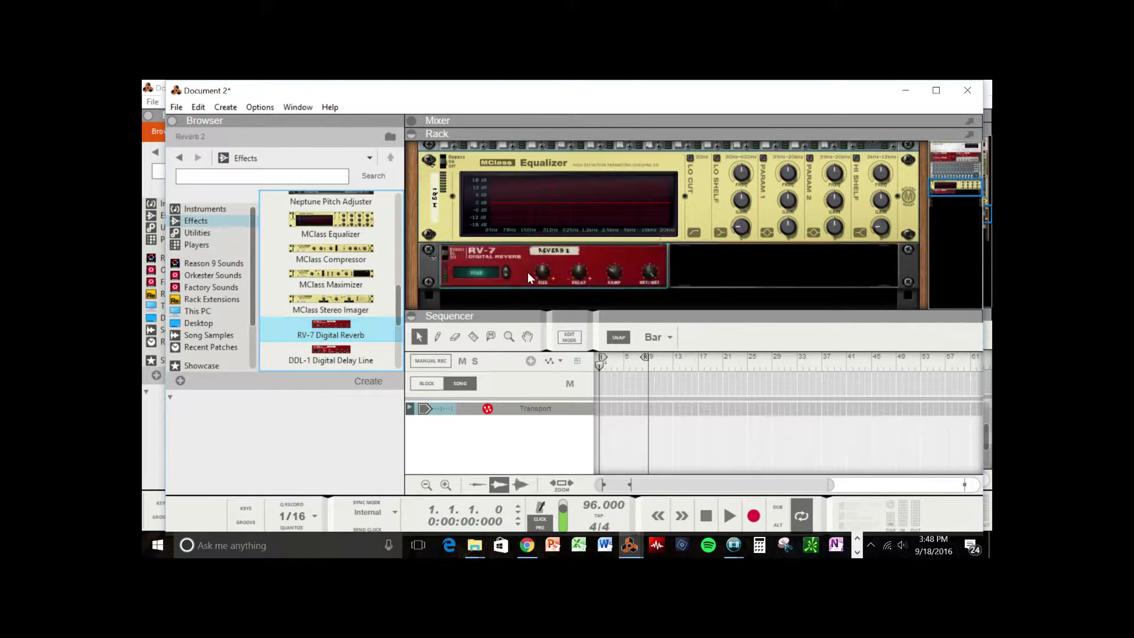
scroll(679, 223, up, 2)
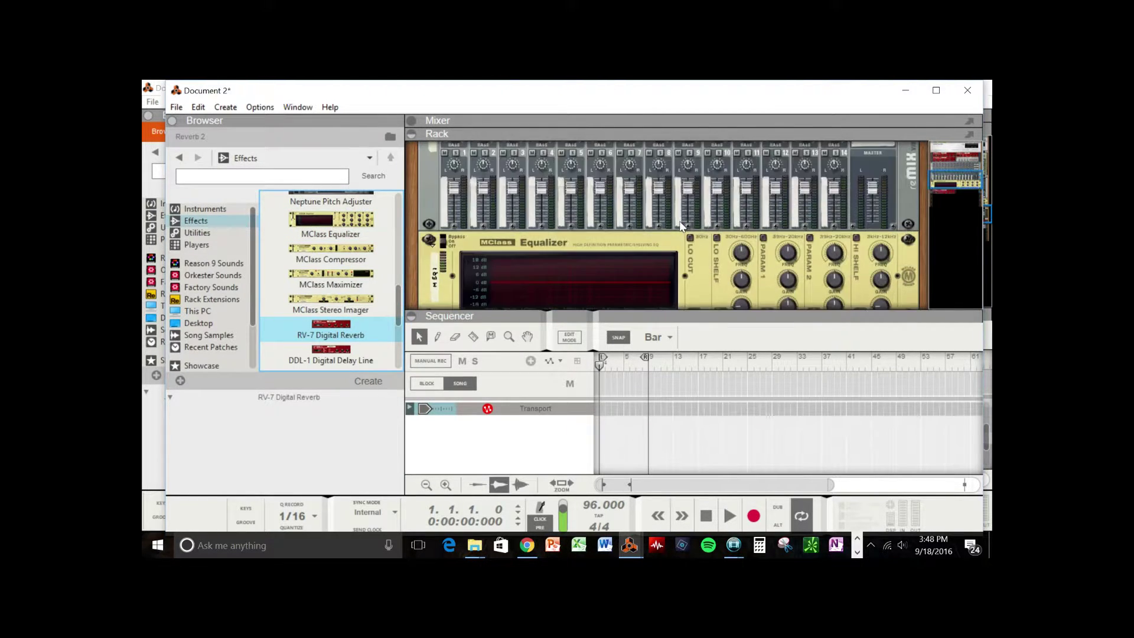
scroll(679, 224, up, 3)
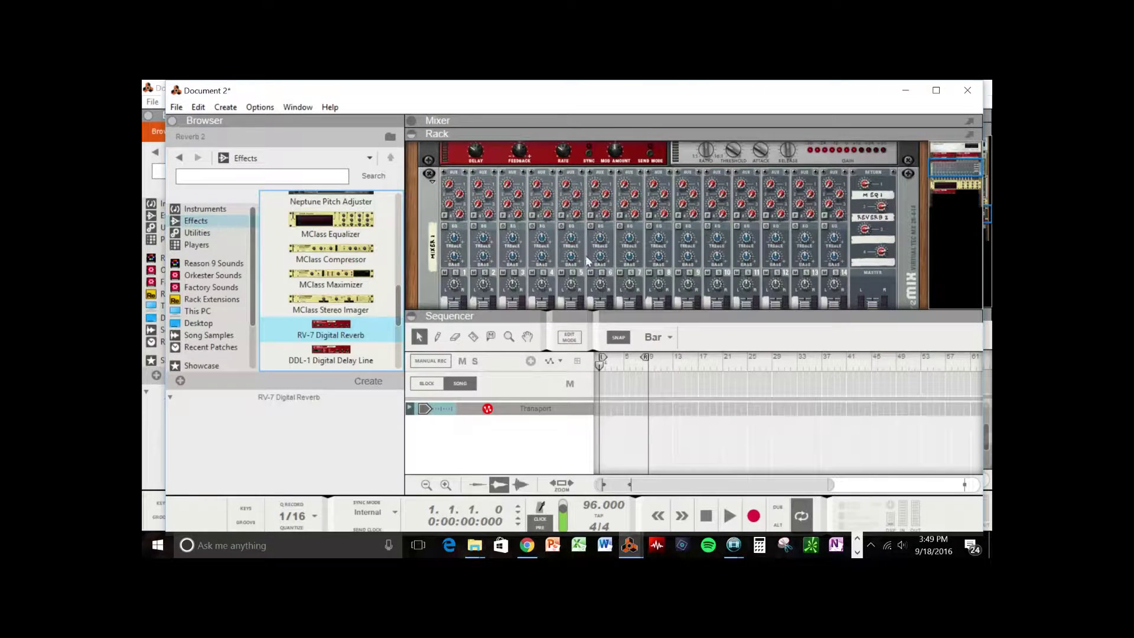
scroll(484, 245, down, 4)
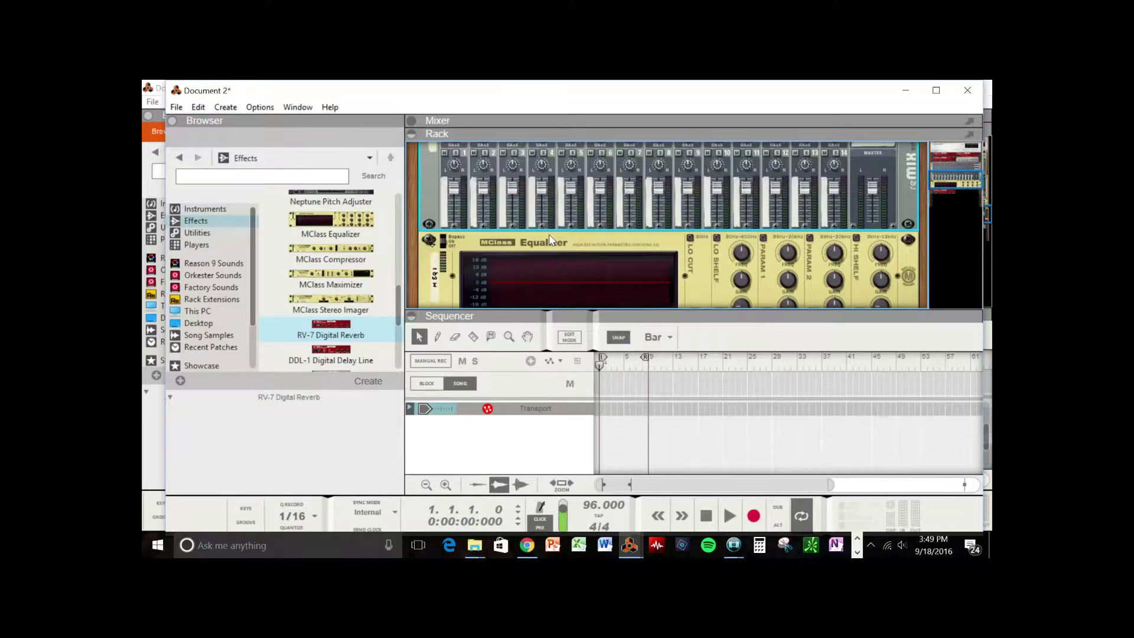
scroll(434, 176, down, 3)
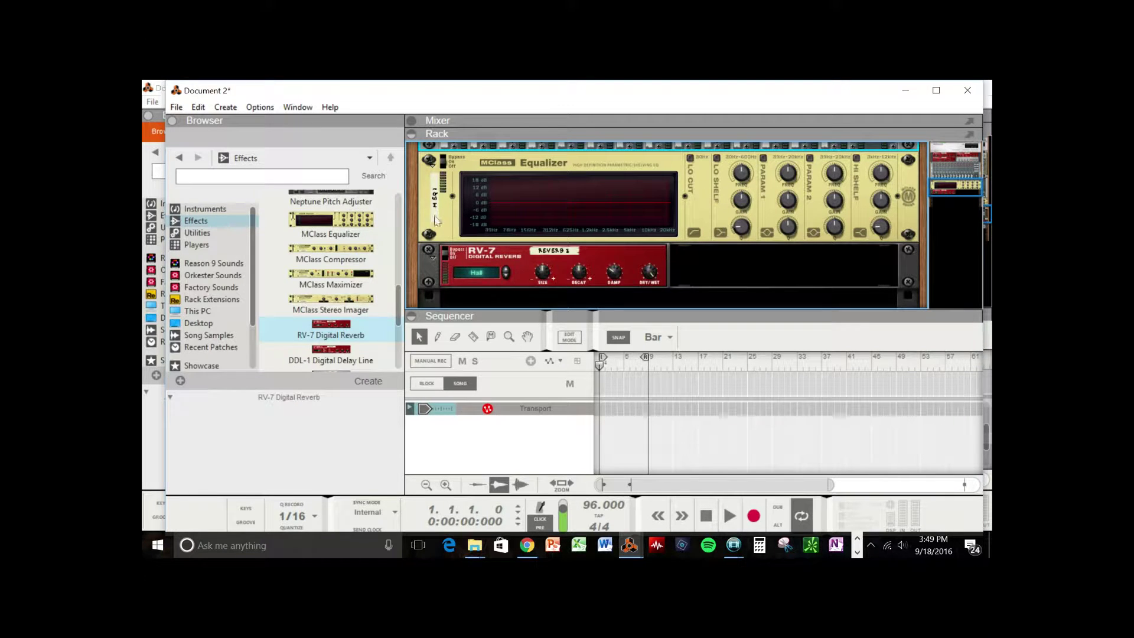
Step: Select the Mixer 14:2 and create a Redrum drum machine below it with the Disco Kit RDK patch
click(215, 208)
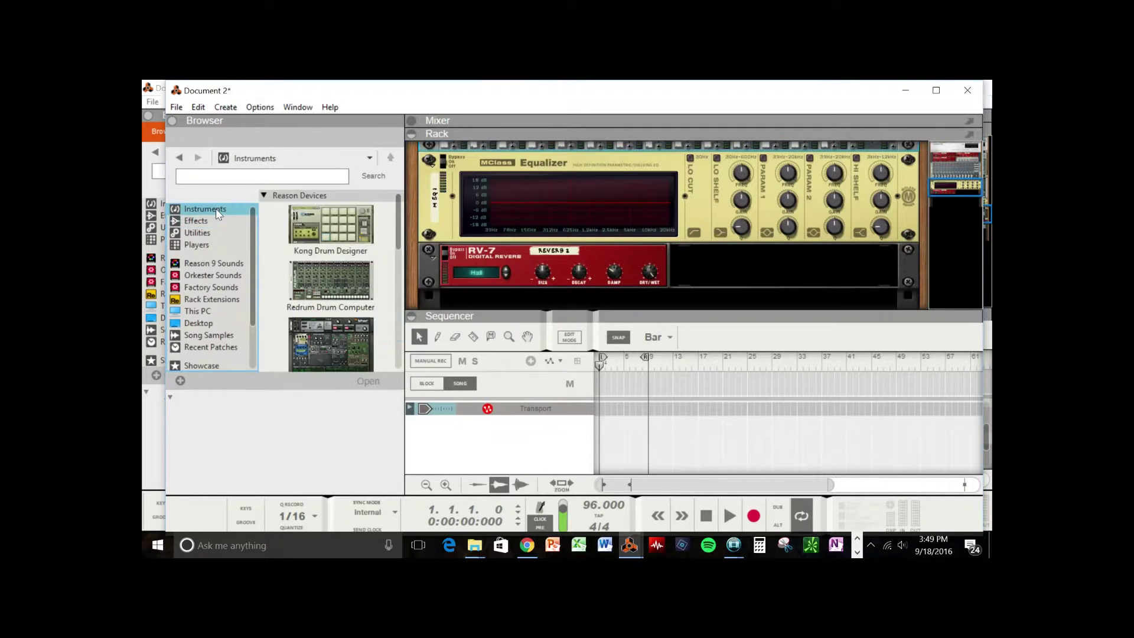
scroll(331, 251, down, 1)
scroll(331, 251, up, 1)
click(332, 245)
scroll(499, 206, up, 1)
click(440, 193)
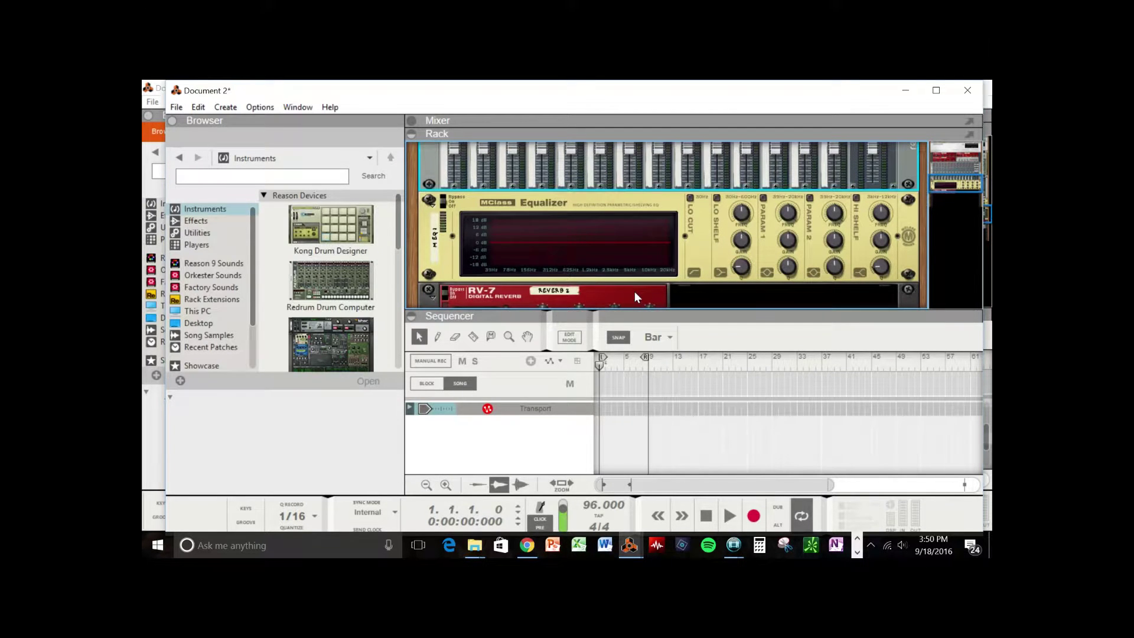
scroll(430, 159, up, 3)
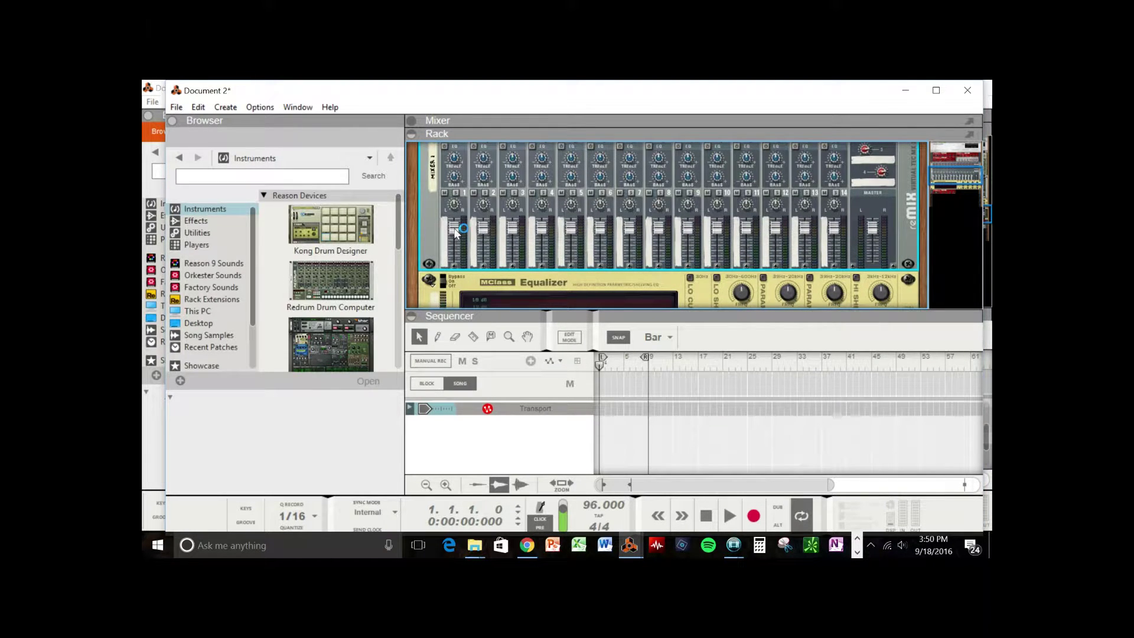
scroll(437, 251, down, 2)
click(435, 250)
scroll(402, 205, up, 3)
scroll(465, 202, up, 3)
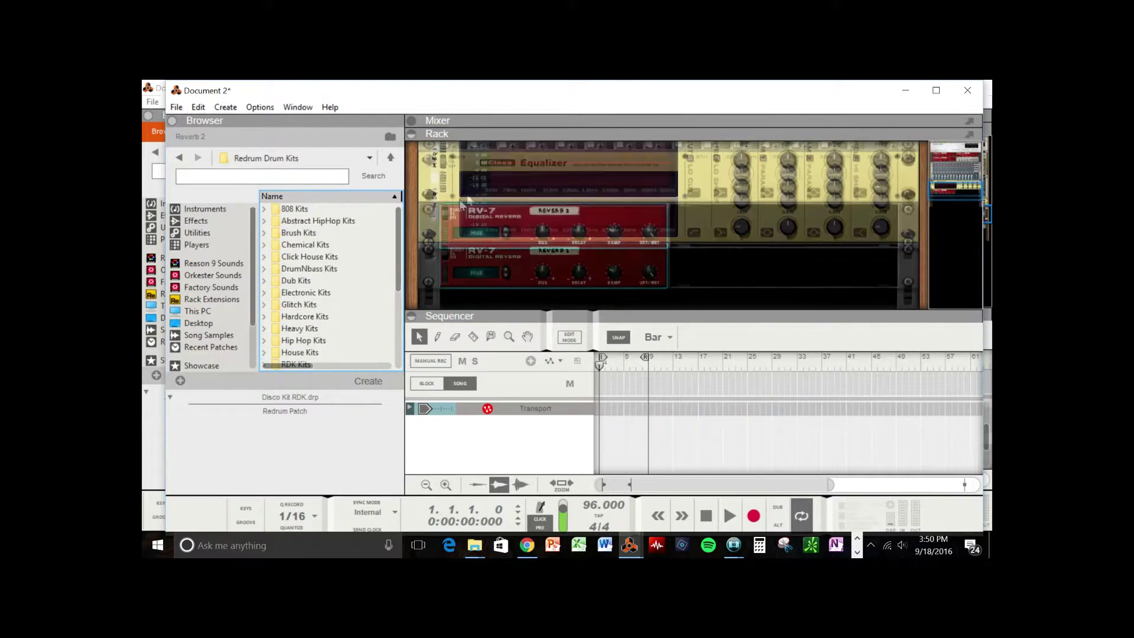
click(441, 183)
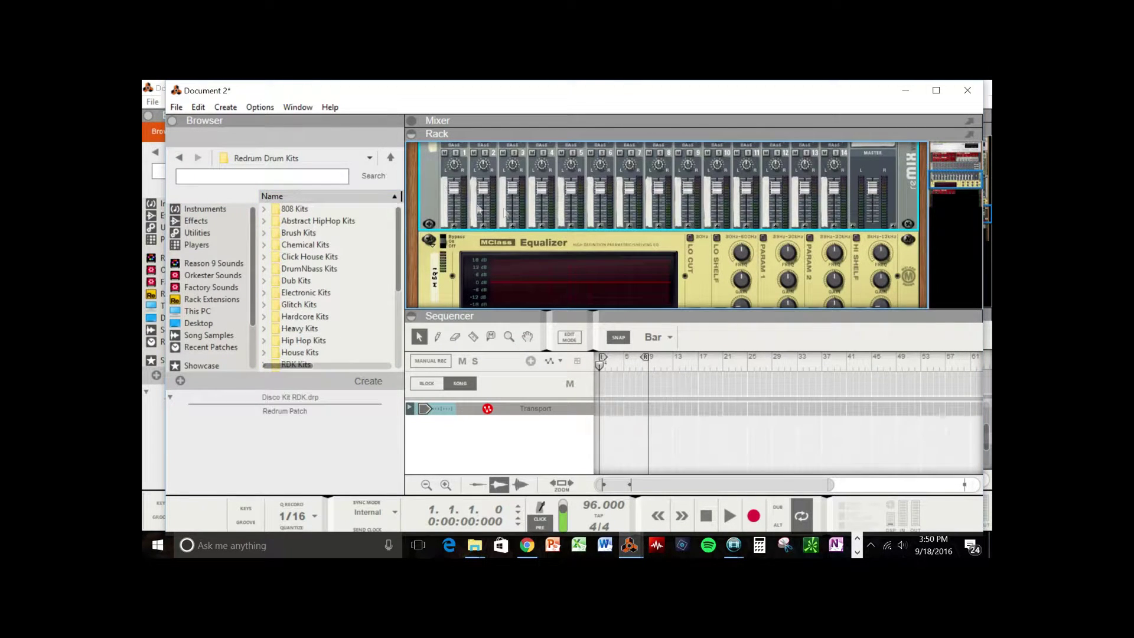
click(187, 207)
double_click(327, 236)
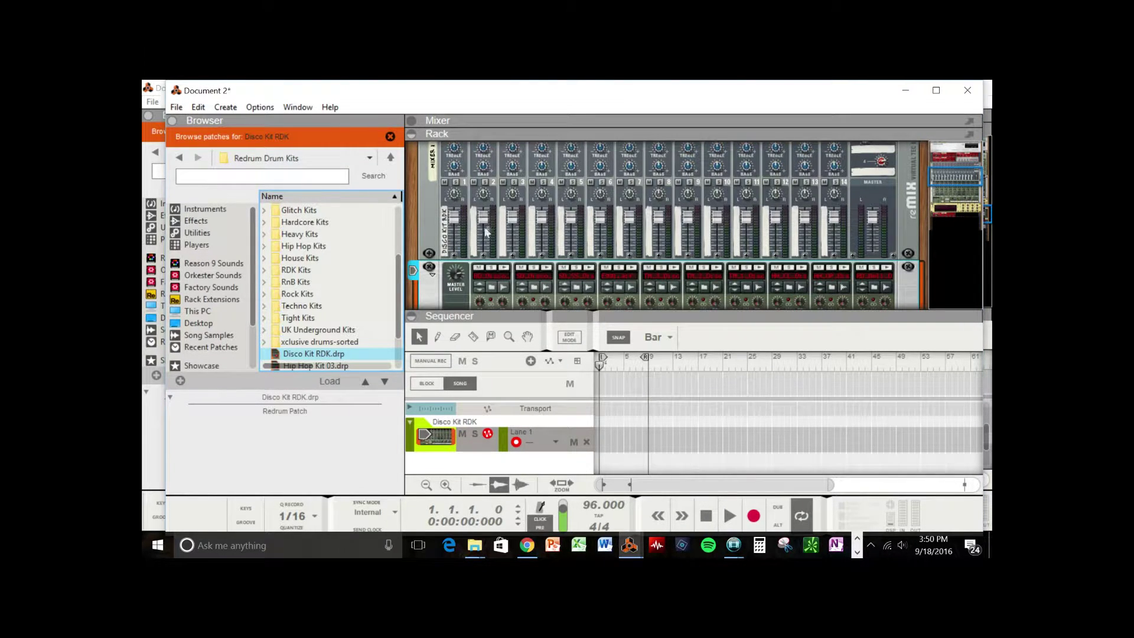
Step: Select the Mixer 14:2 and create a SubTractor Analog Synthesizer from the instruments directly below it, using the Bass Guitar patch
click(433, 201)
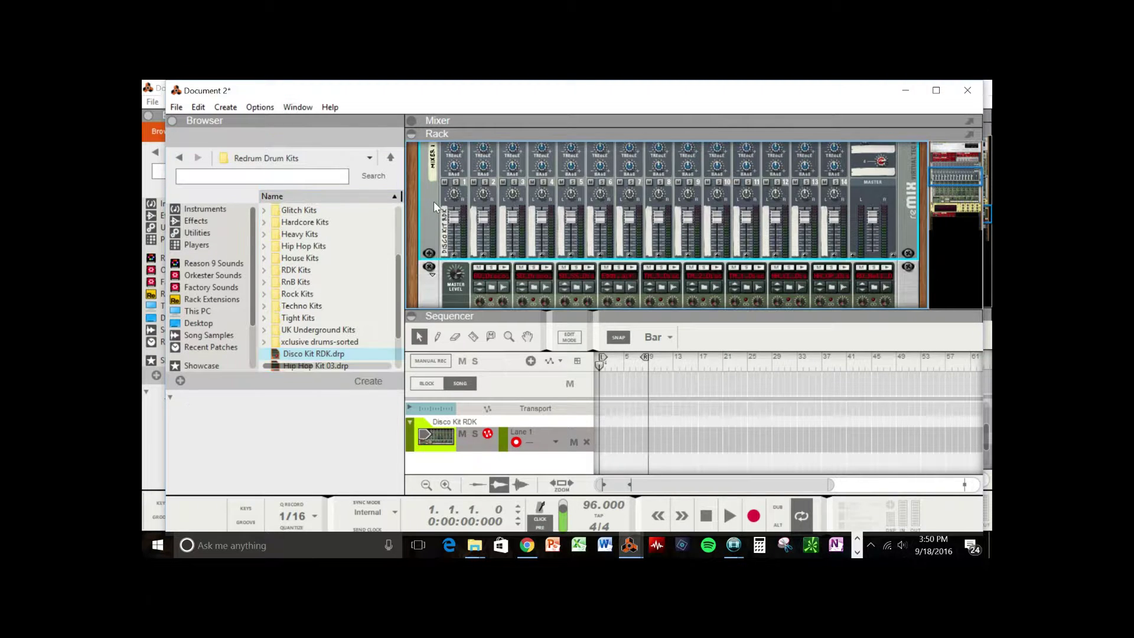
click(190, 208)
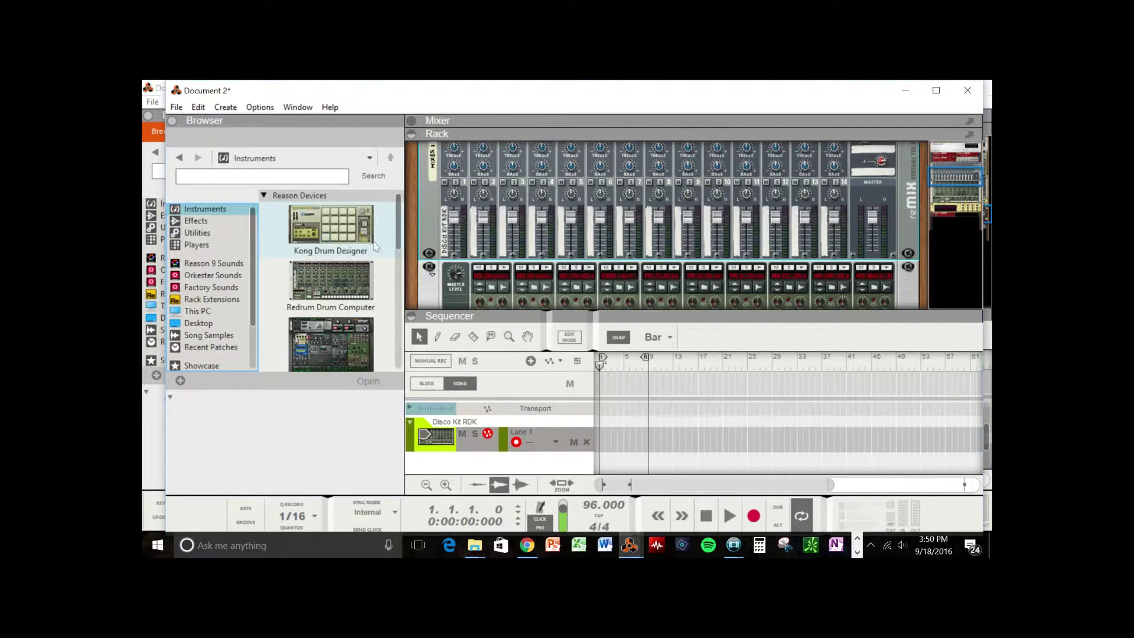
scroll(354, 248, down, 4)
click(324, 260)
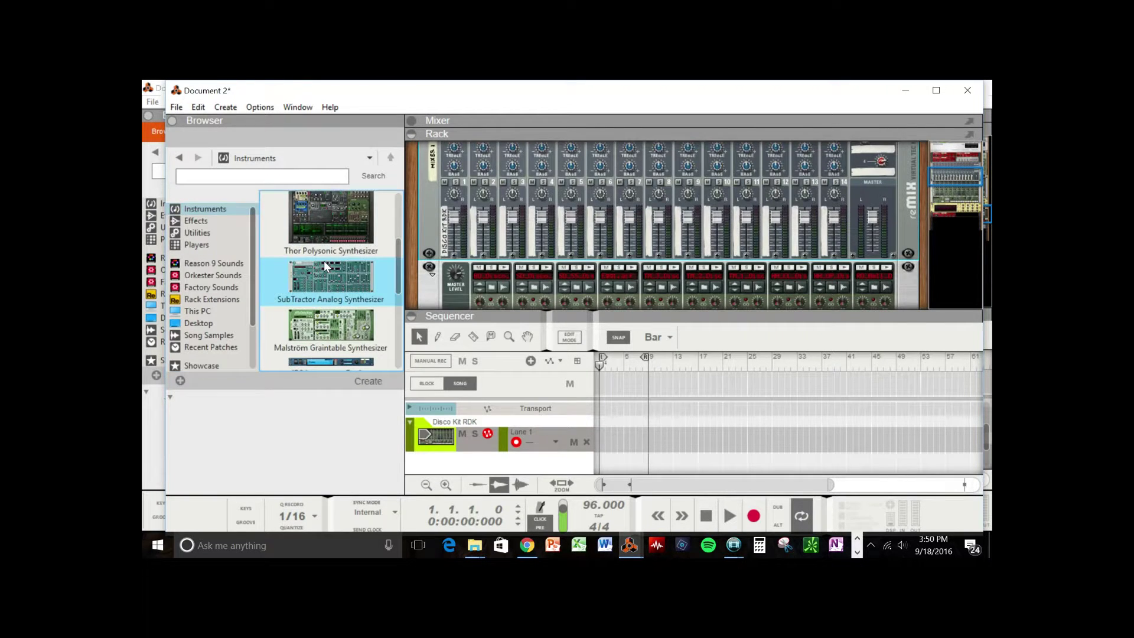
double_click(324, 260)
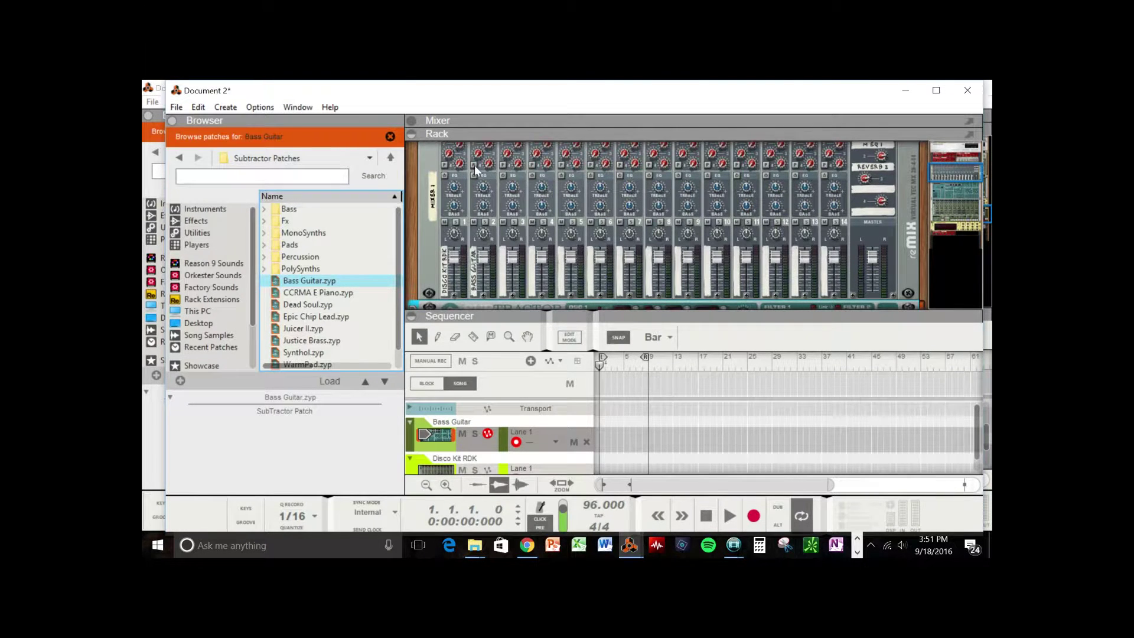
Step: Try the pan, solo and mute controls on channel 1 of the Mixer 14:2
scroll(481, 185, up, 2)
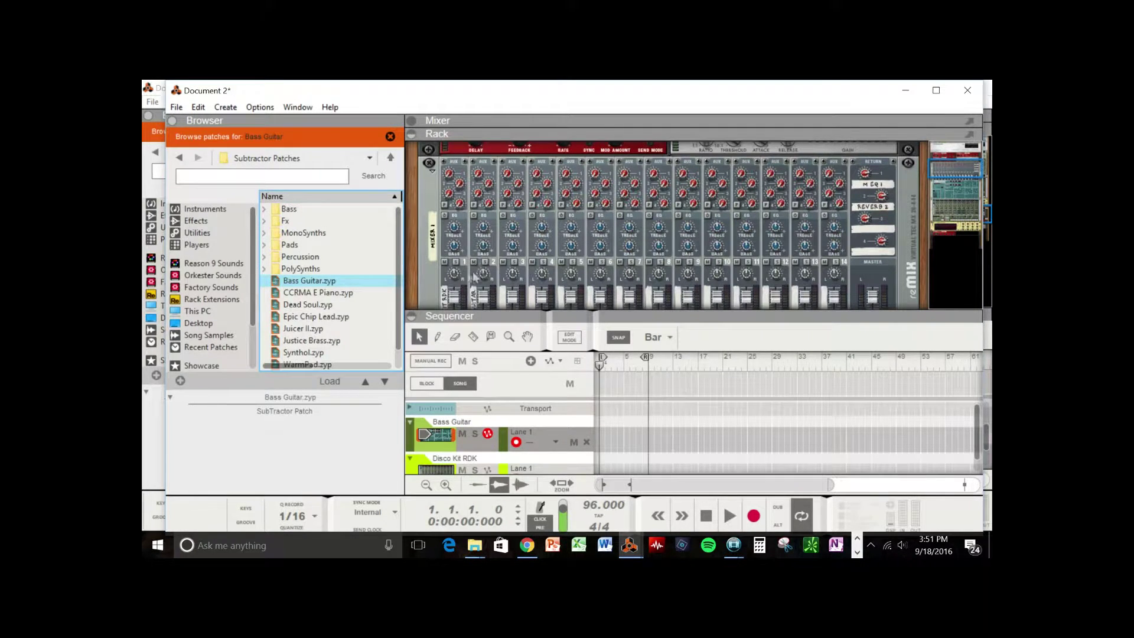
mouse_move(456, 276)
mouse_down()
mouse_move(442, 256)
mouse_move(442, 273)
mouse_up()
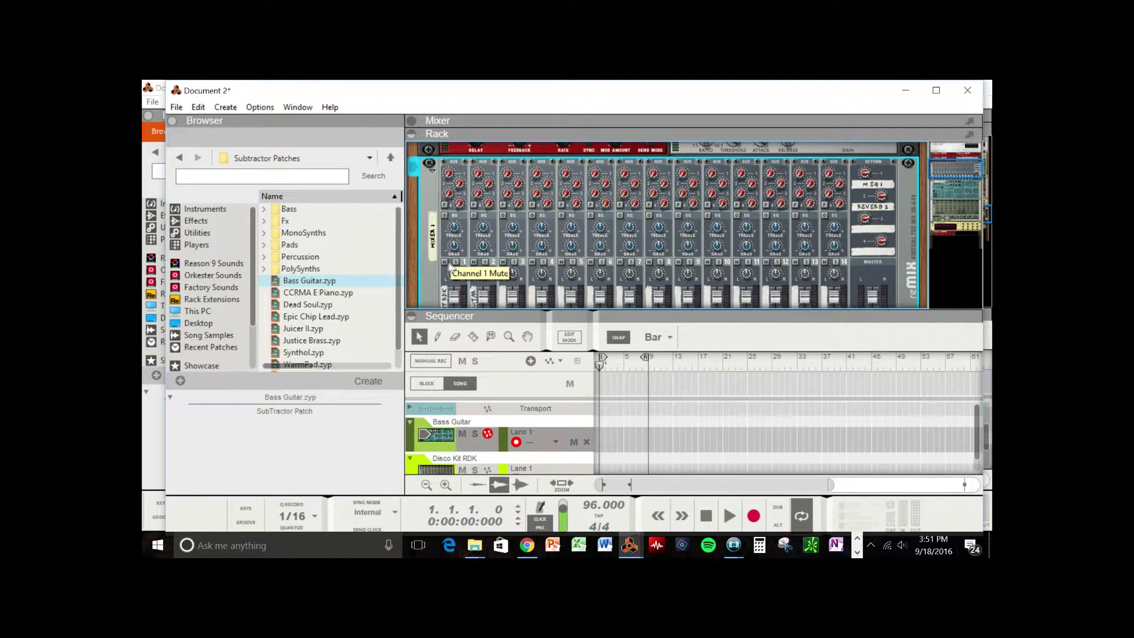
click(457, 262)
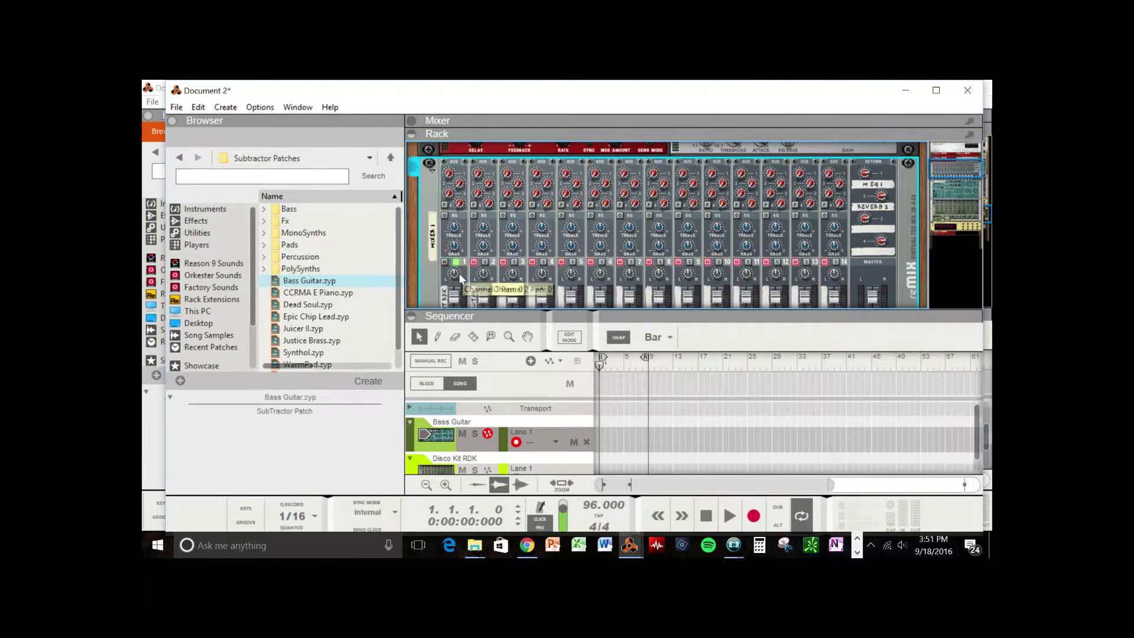
click(456, 263)
click(444, 262)
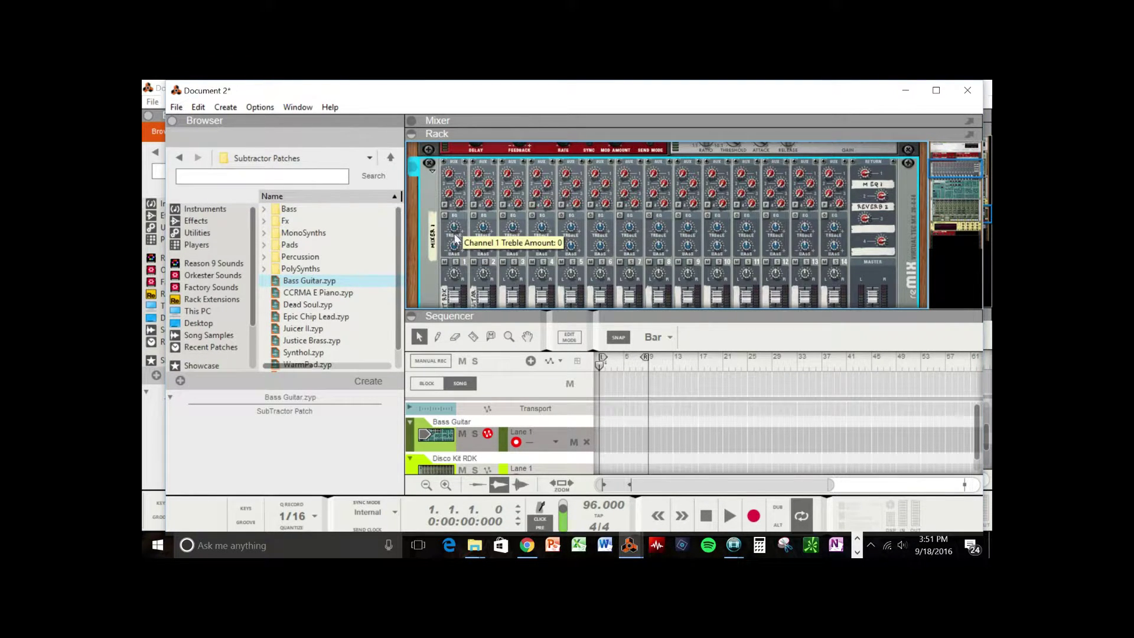
Step: Adjust the bass, treble and first aux send on mixer channel 1, and turn on that channel's EQ
drag(453, 245, 444, 248)
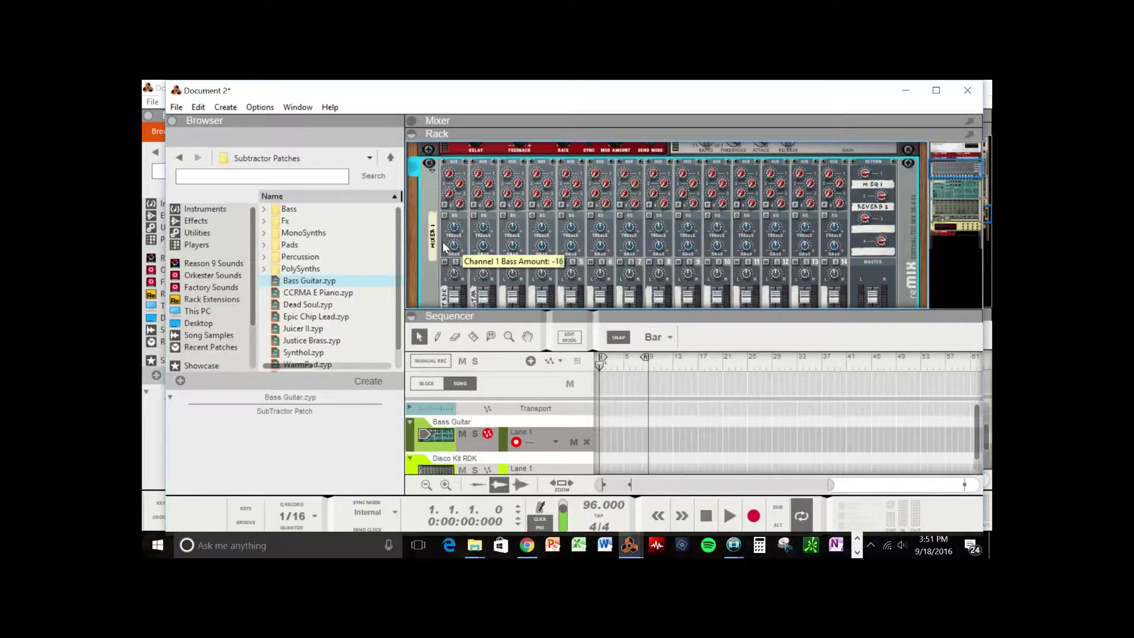
drag(451, 231, 449, 237)
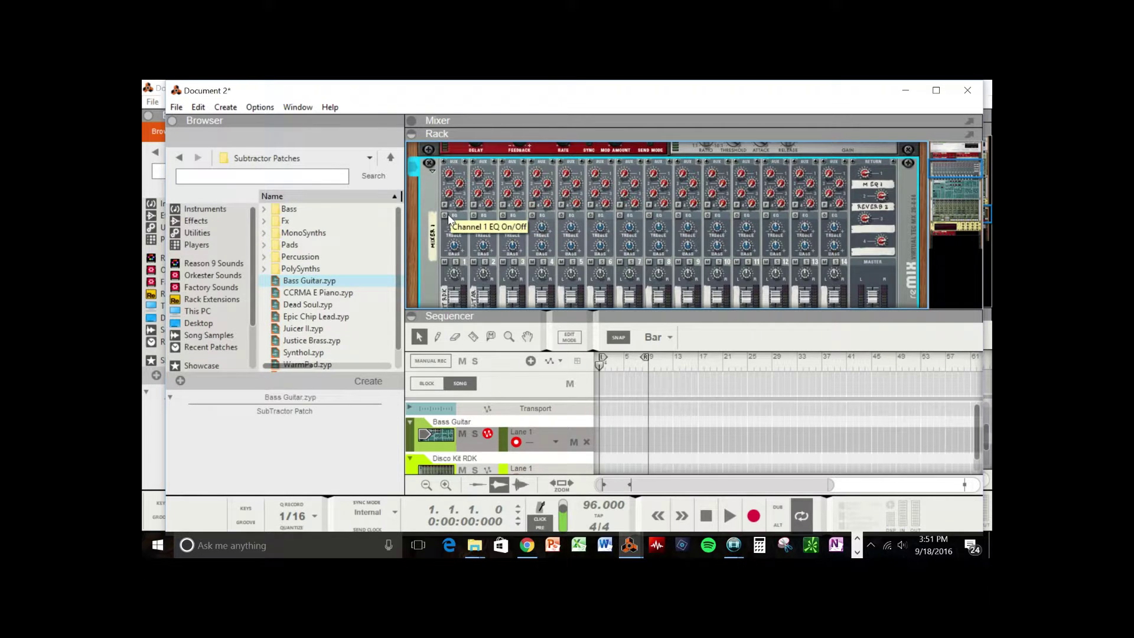
click(446, 217)
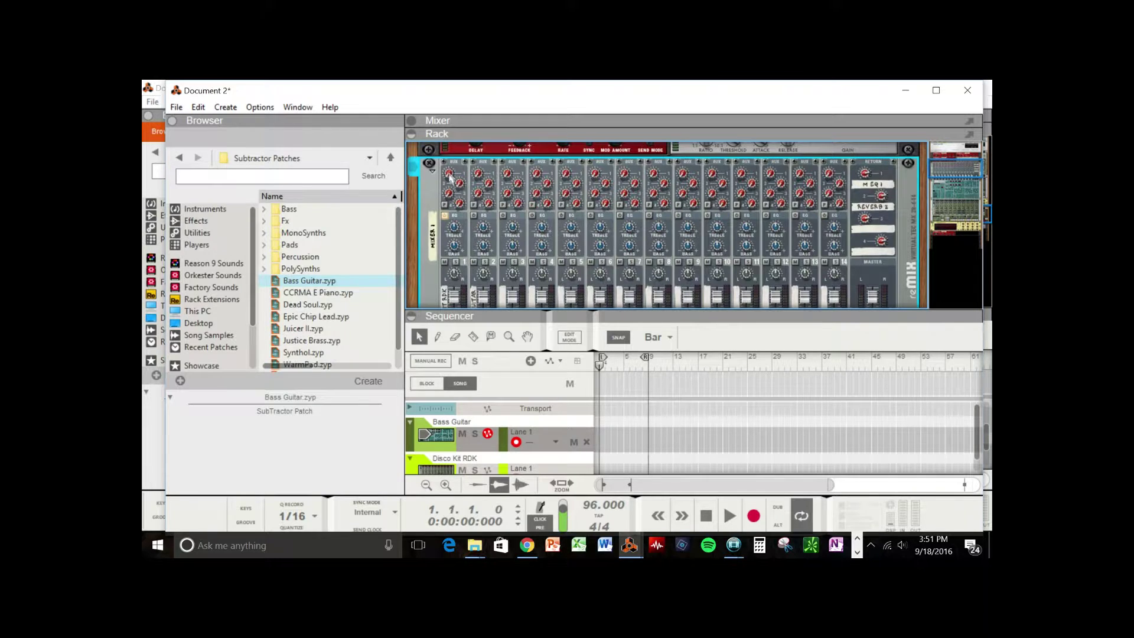
mouse_move(449, 172)
mouse_move(447, 153)
mouse_down()
mouse_move(439, 199)
mouse_move(455, 154)
mouse_up()
Step: Rename the SubTractor from its tape label in the rack to Bass
scroll(416, 203, down, 5)
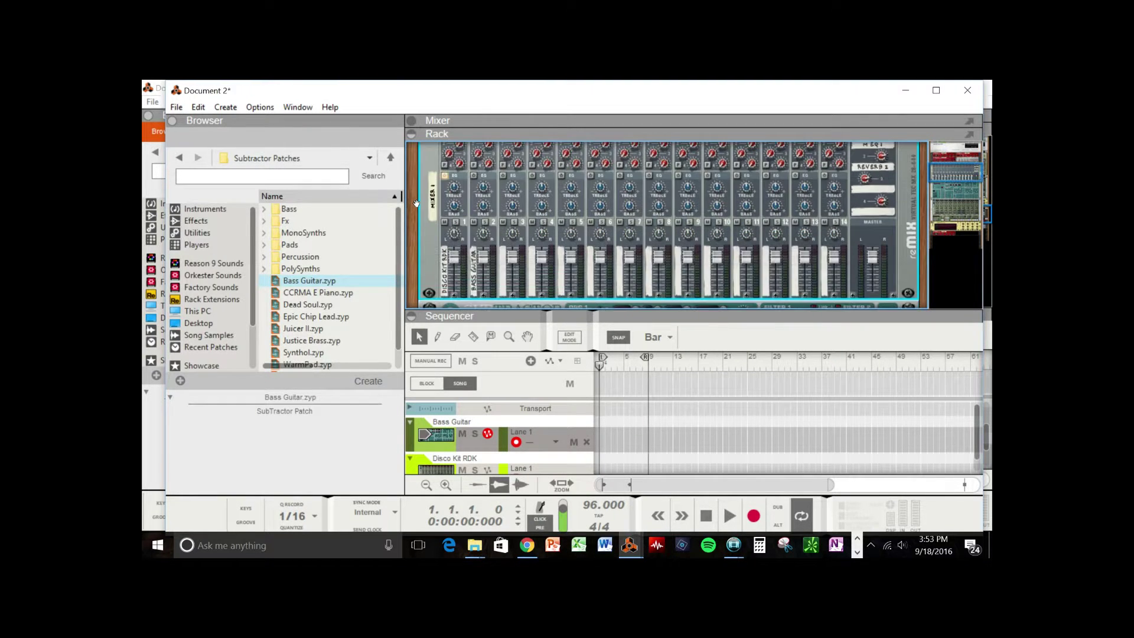
scroll(438, 291, down, 3)
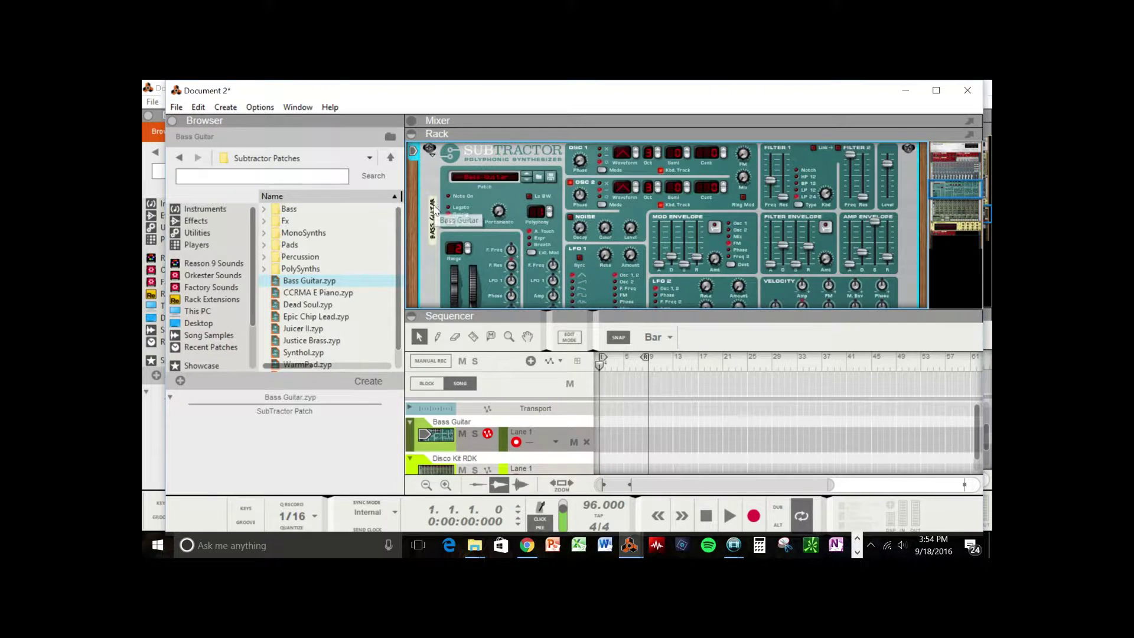
double_click(437, 211)
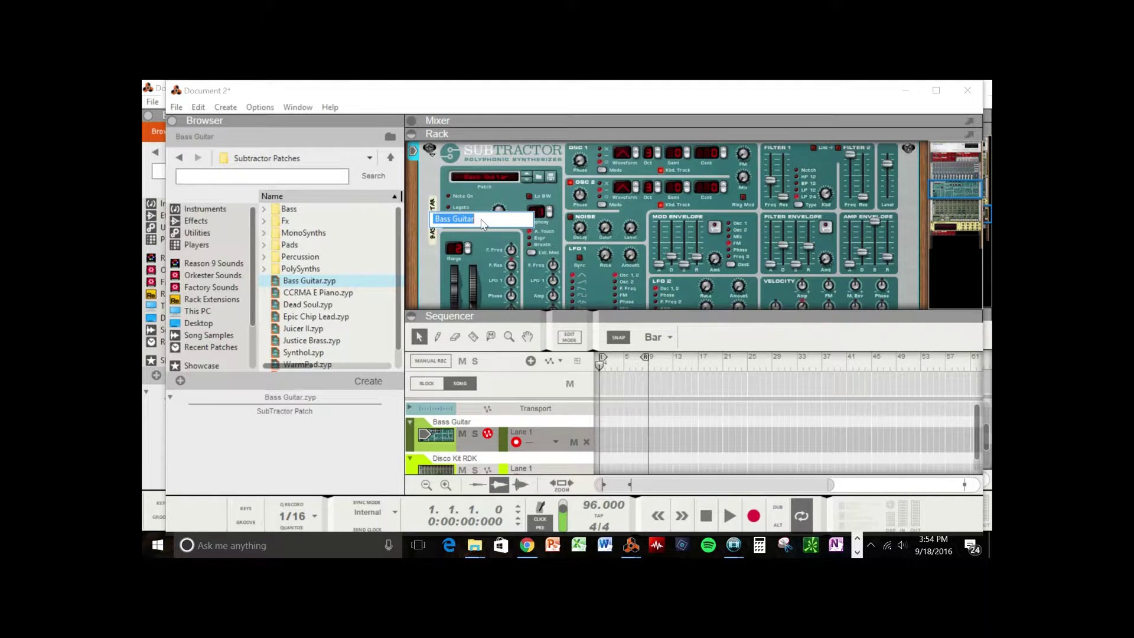
click(426, 180)
scroll(467, 200, up, 2)
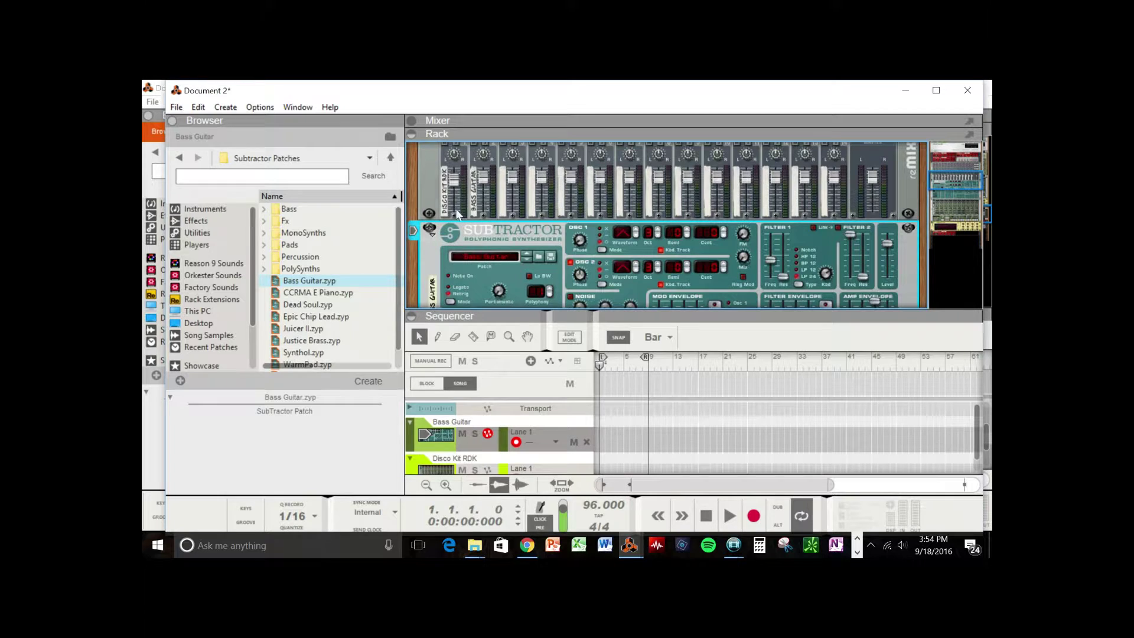
double_click(435, 292)
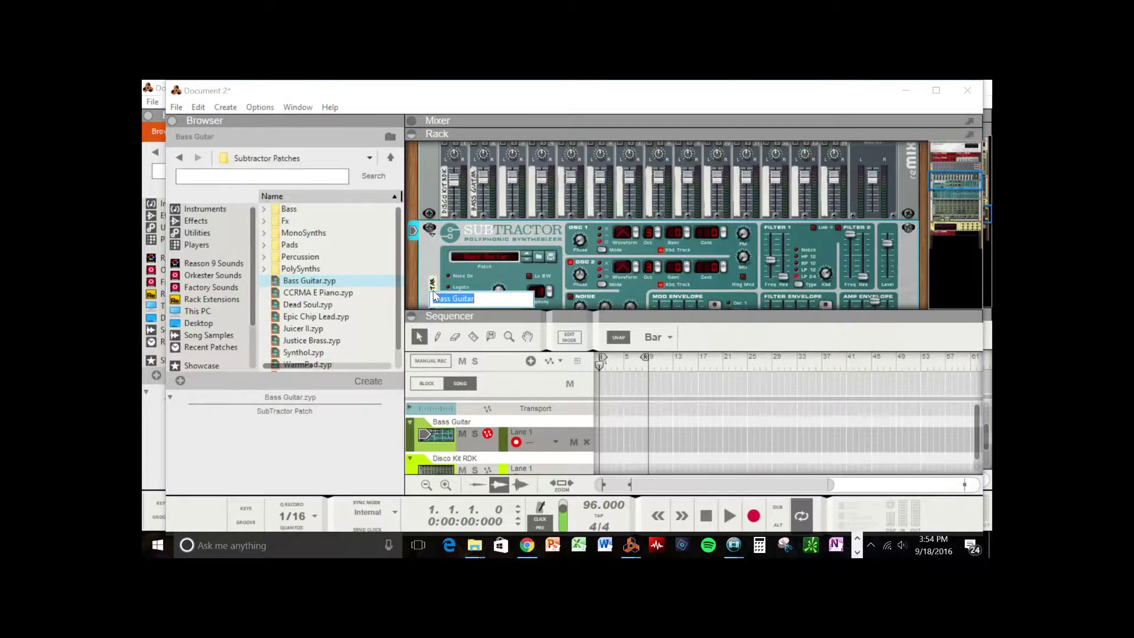
drag(473, 298, 452, 298)
key(Return)
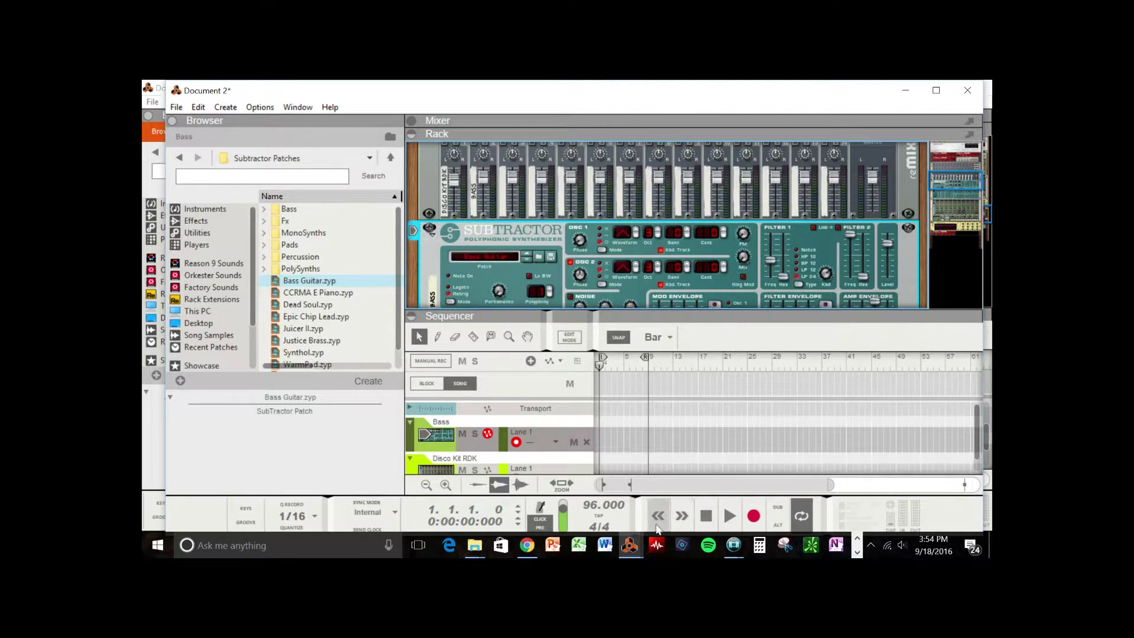
Step: Move the song position to bar 11, open the tempo and time signature values, and try the loop toggle
click(660, 361)
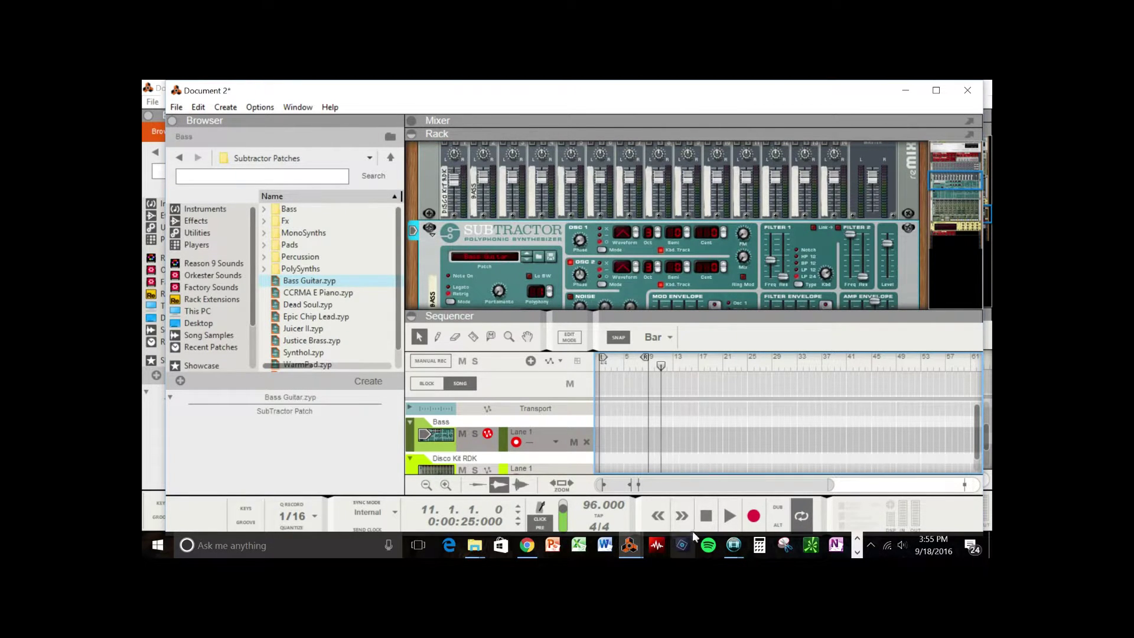
double_click(593, 509)
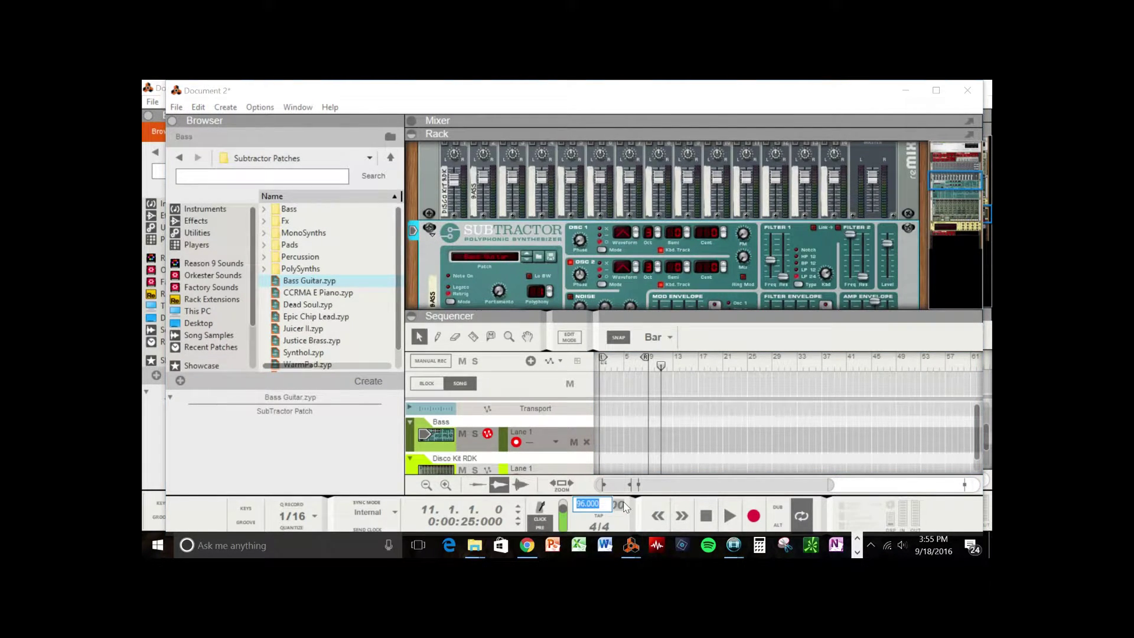
double_click(601, 526)
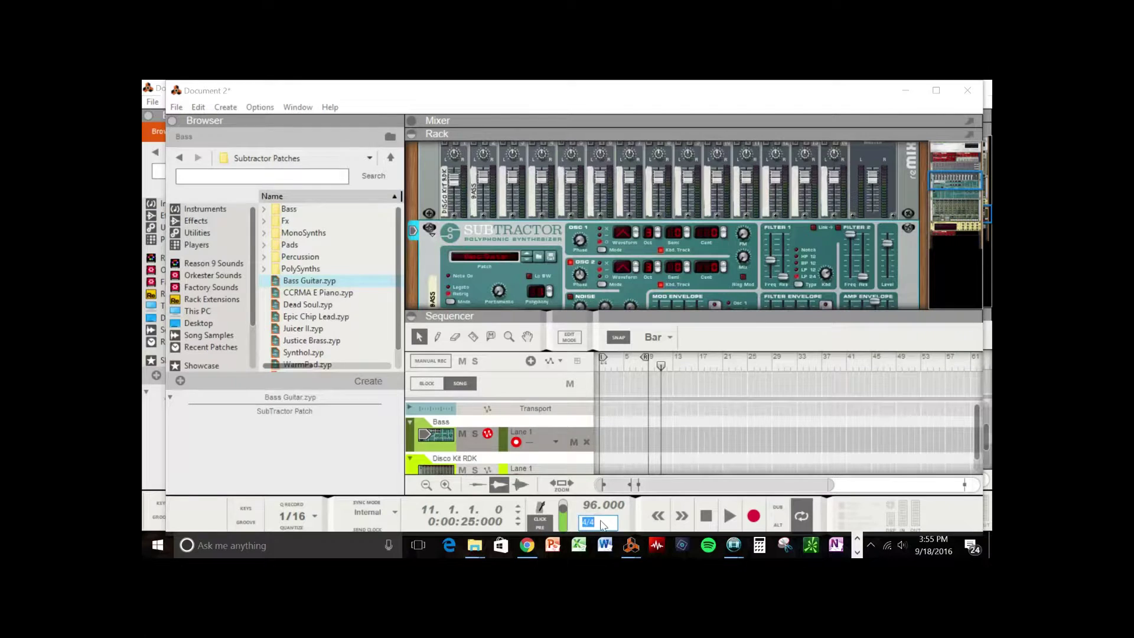
click(800, 515)
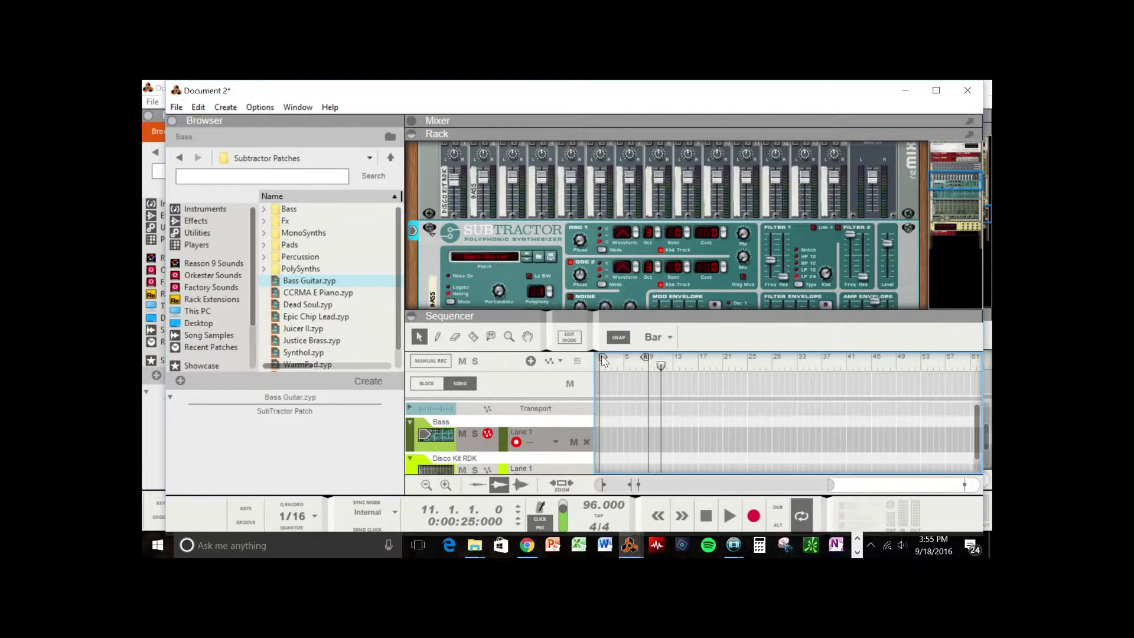
Step: Show only the sequencer, move the loop's right locator to bar 17, and return the song position to bar 1
key(F7)
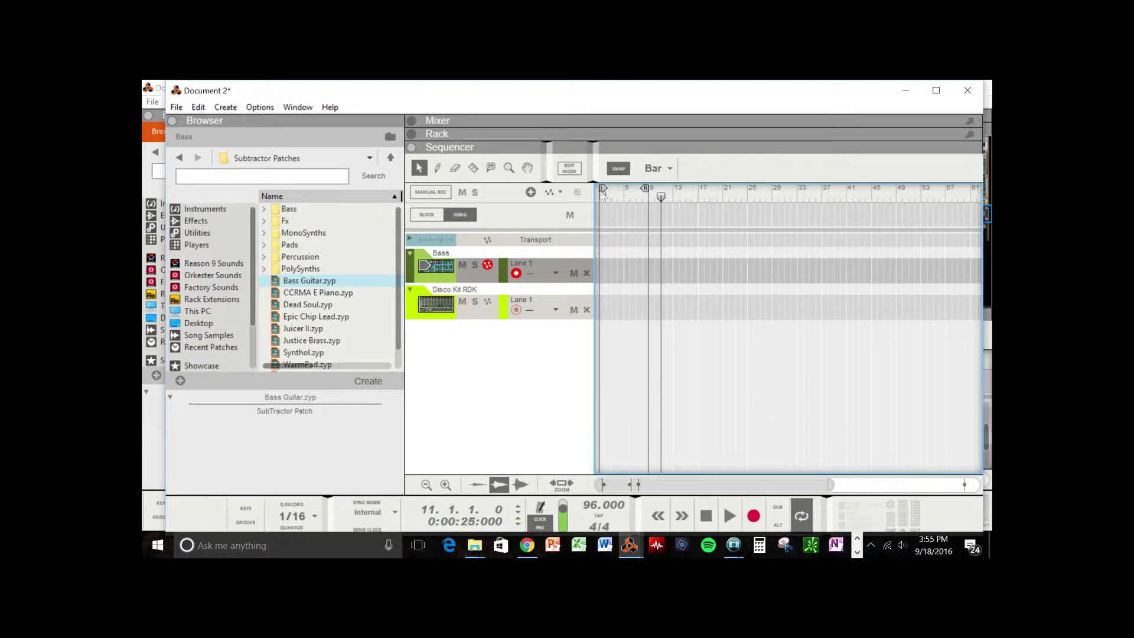
drag(644, 188, 695, 192)
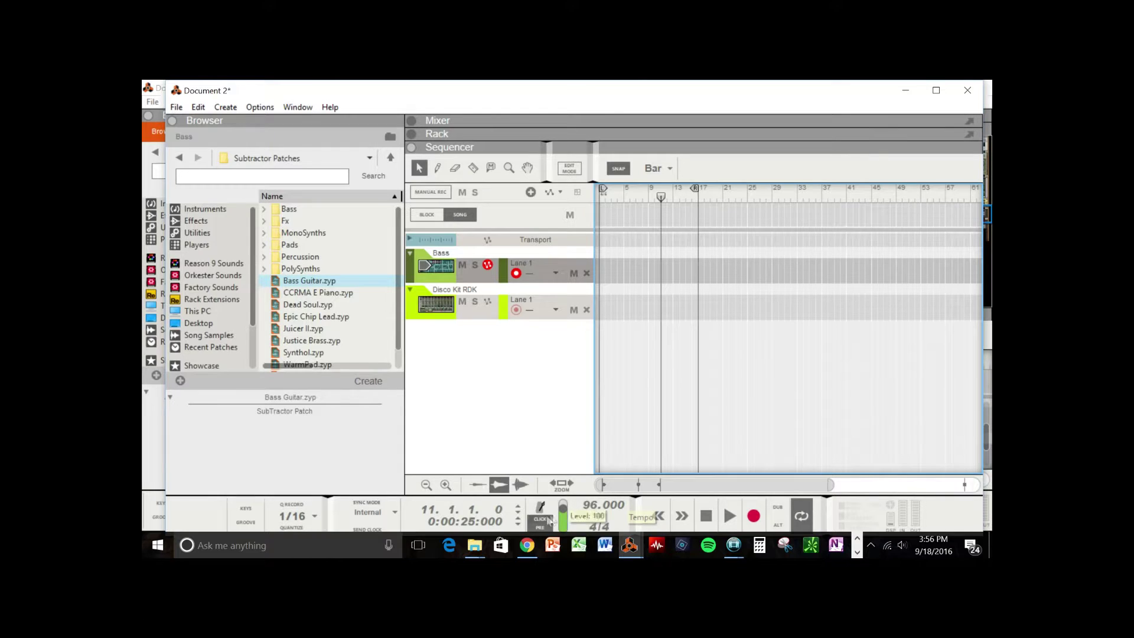
mouse_move(662, 197)
mouse_down()
mouse_move(608, 204)
mouse_move(595, 219)
mouse_up()
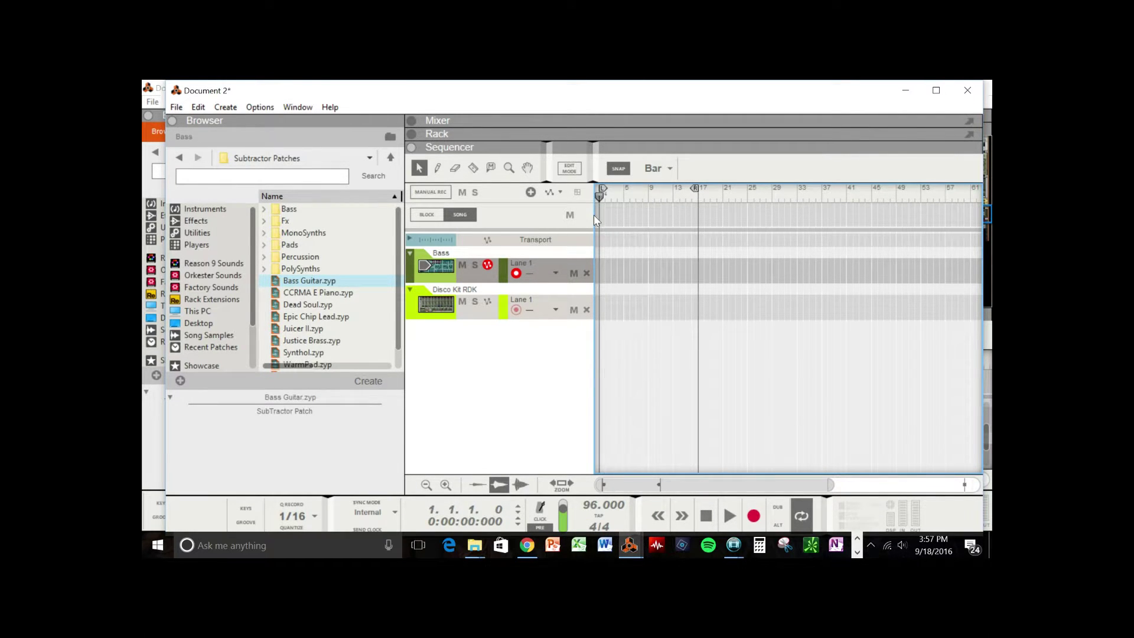
Step: Toggle the metronome click, play the song from bar 1, and stop with the position returned to the start
click(538, 518)
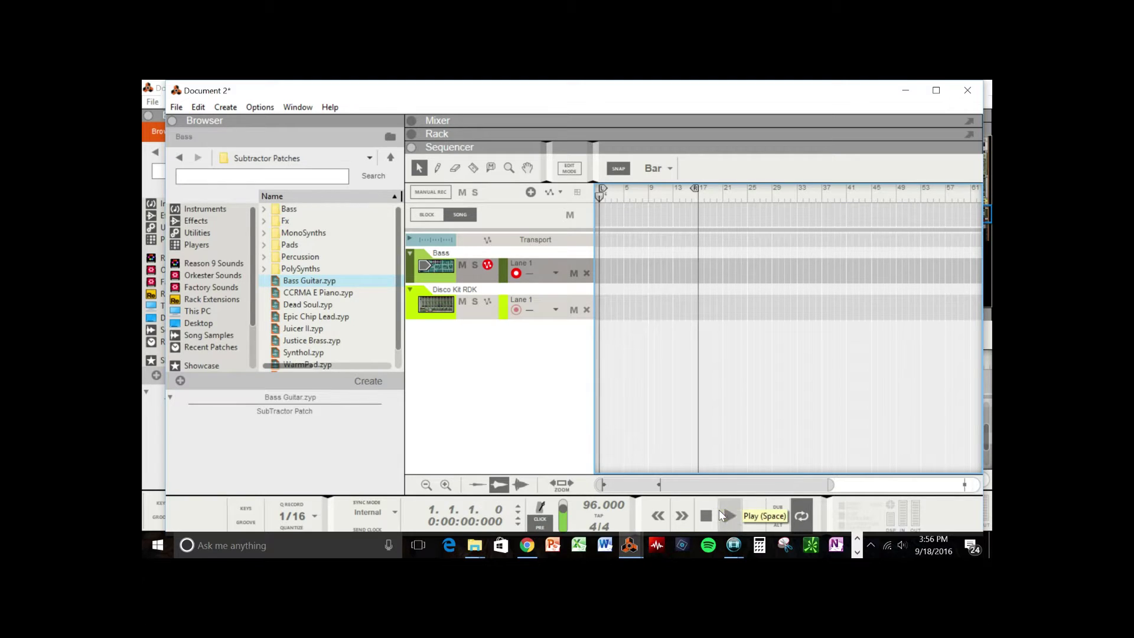
click(718, 511)
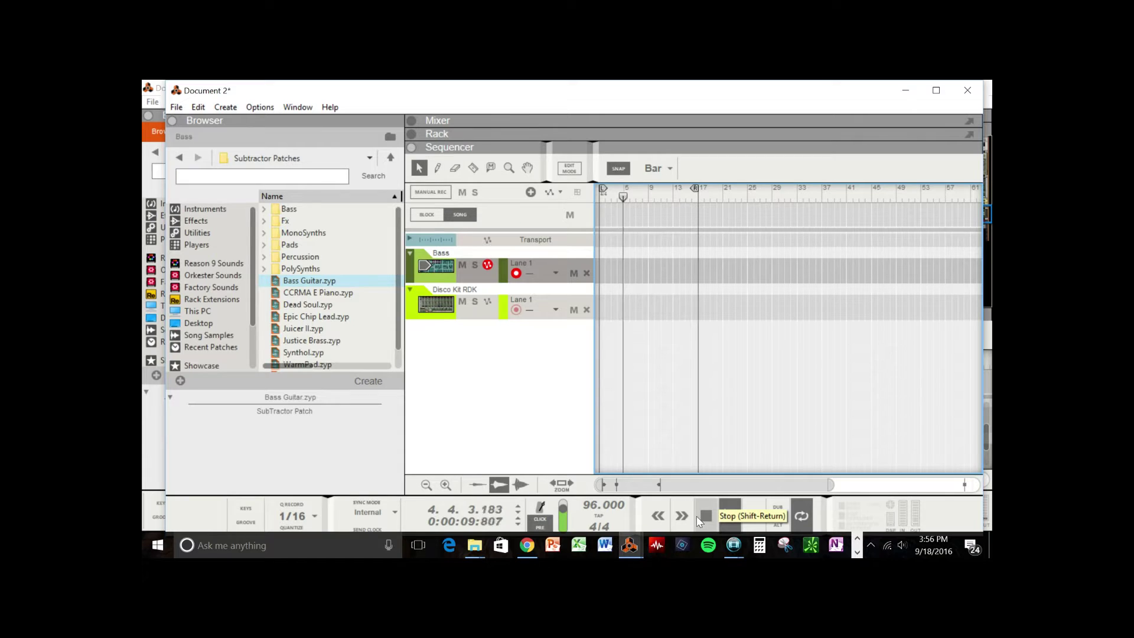
double_click(698, 517)
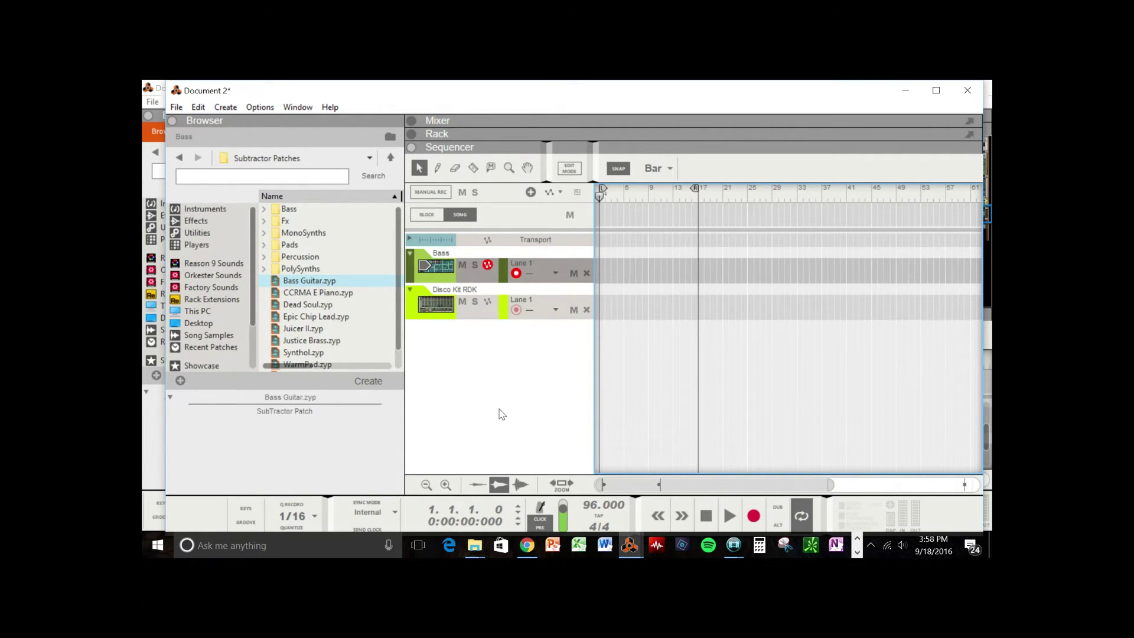
Step: Show the rack again above the sequencer and bring the Bass SubTractor and the mixer's lower edge into view
click(410, 133)
scroll(588, 244, down, 3)
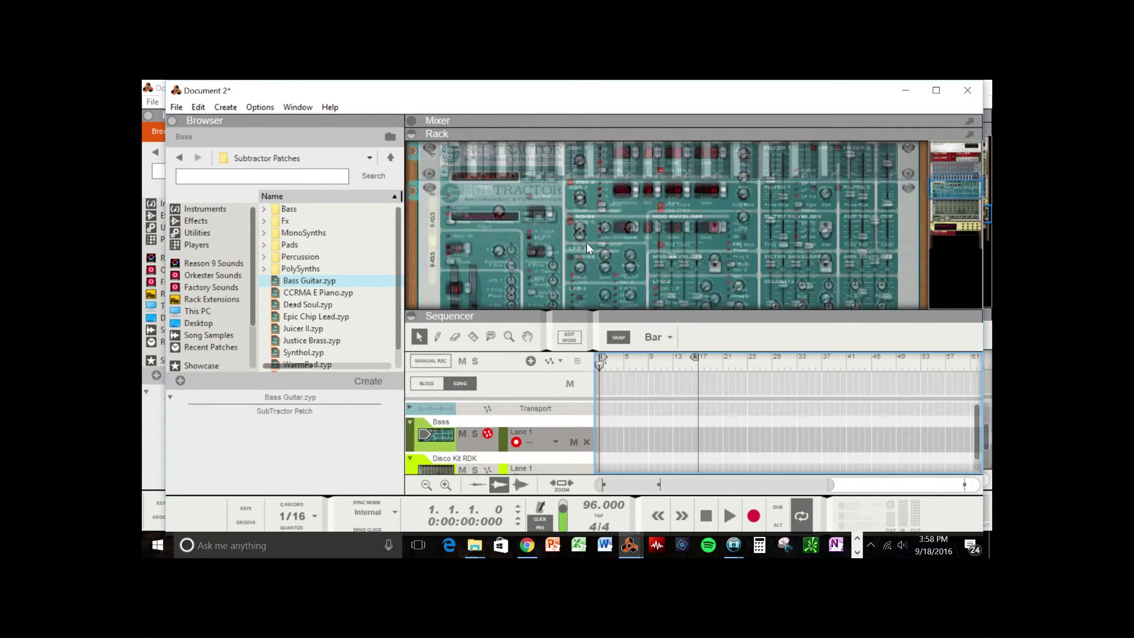
scroll(586, 242, up, 3)
scroll(586, 243, down, 1)
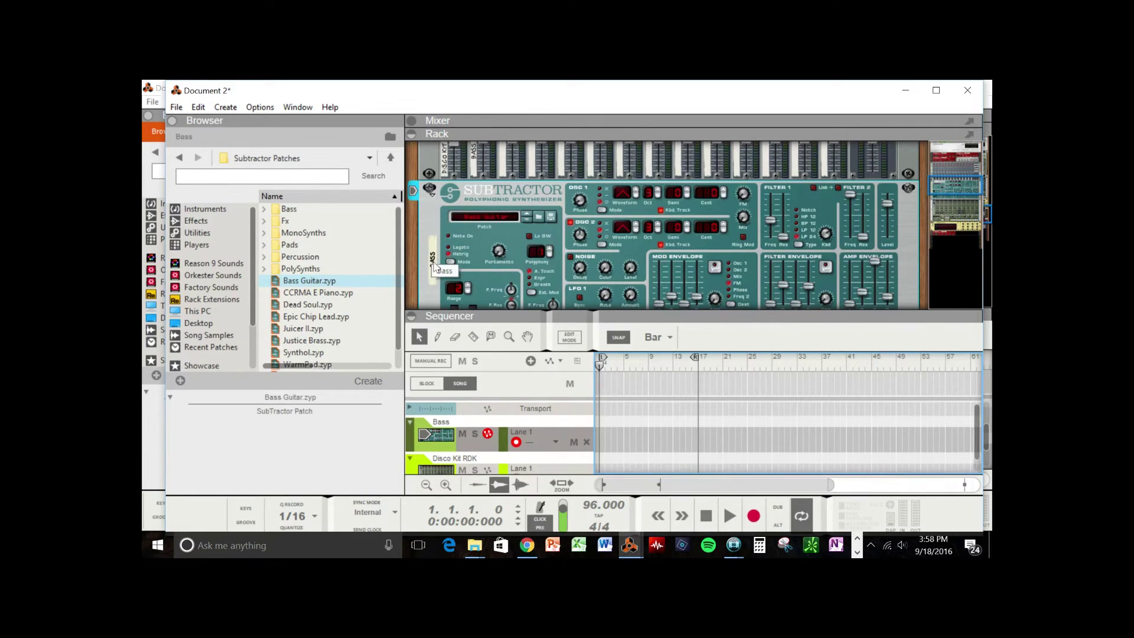
scroll(551, 256, up, 2)
Step: Undo the latest changes back through the SubTractor's rename, and restore its name Bass
click(551, 258)
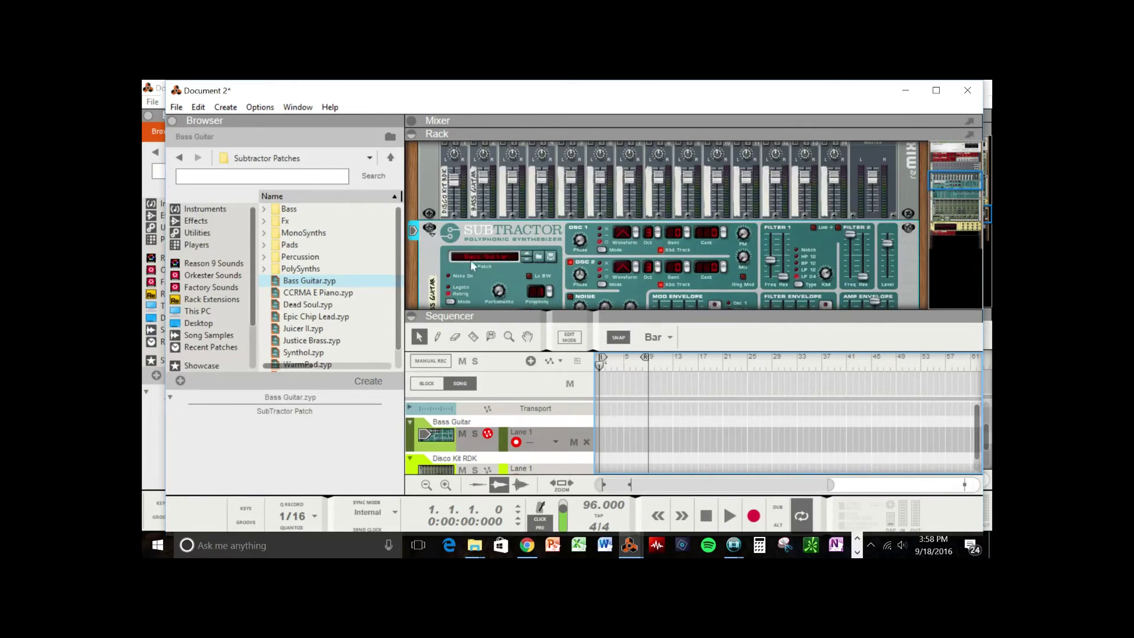
scroll(470, 257, down, 2)
key(ctrl+z)
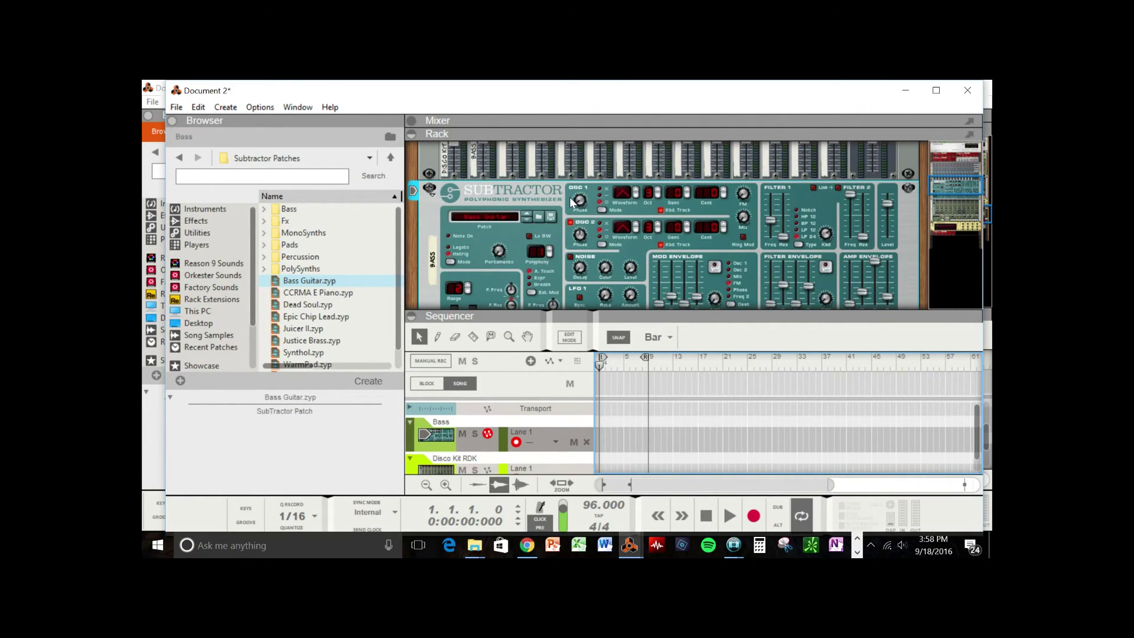